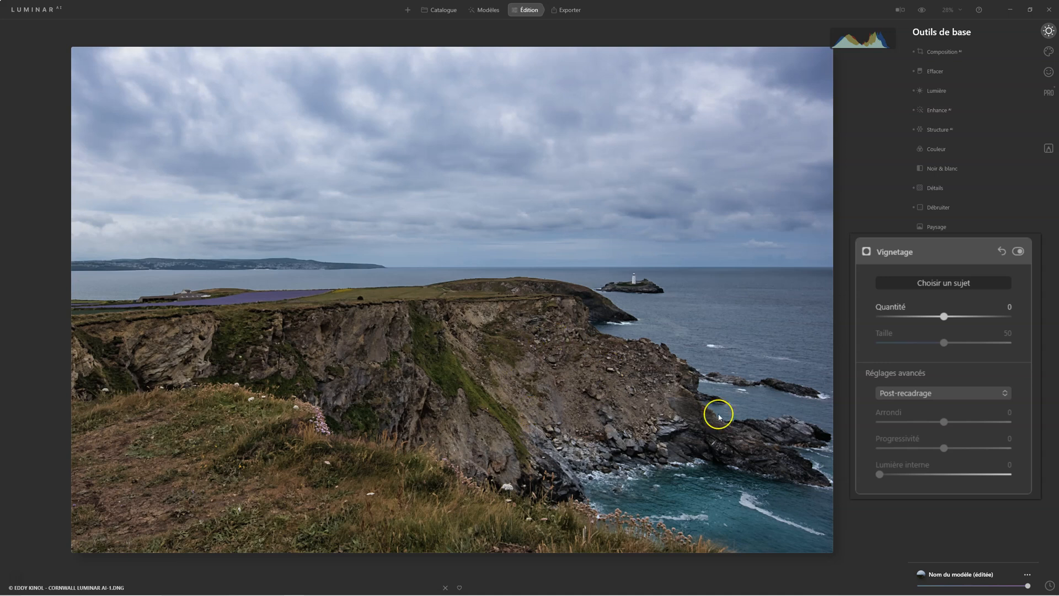
Darken the photo's edges with a vignette, setting Quantité to -86 and Taille to 0.
drag(943, 317, 888, 320)
drag(943, 342, 878, 342)
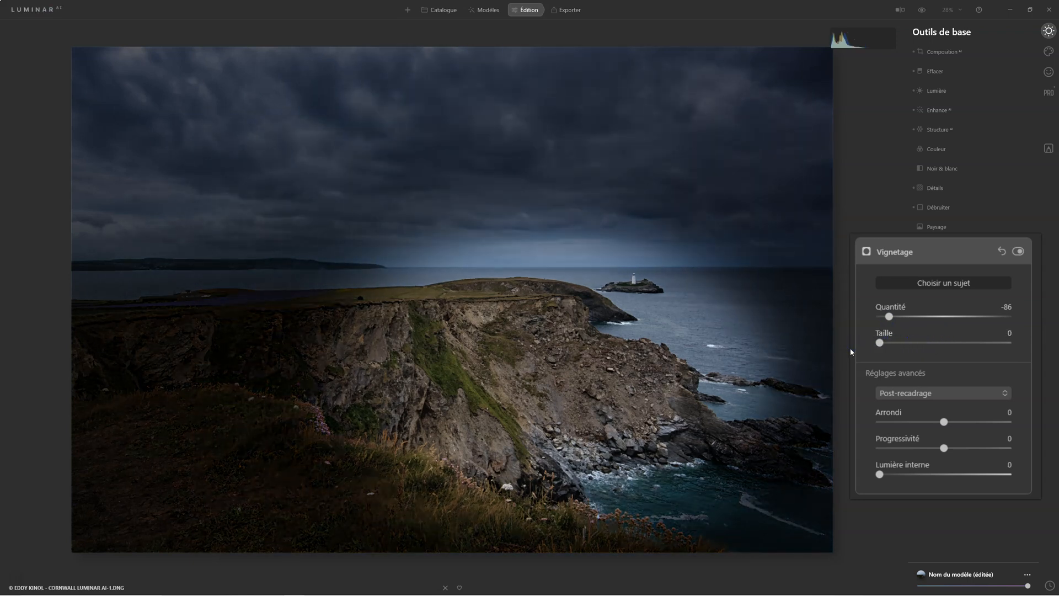
Try the vignette in Pré-recadrage mode and return it to Post-recadrage.
click(970, 394)
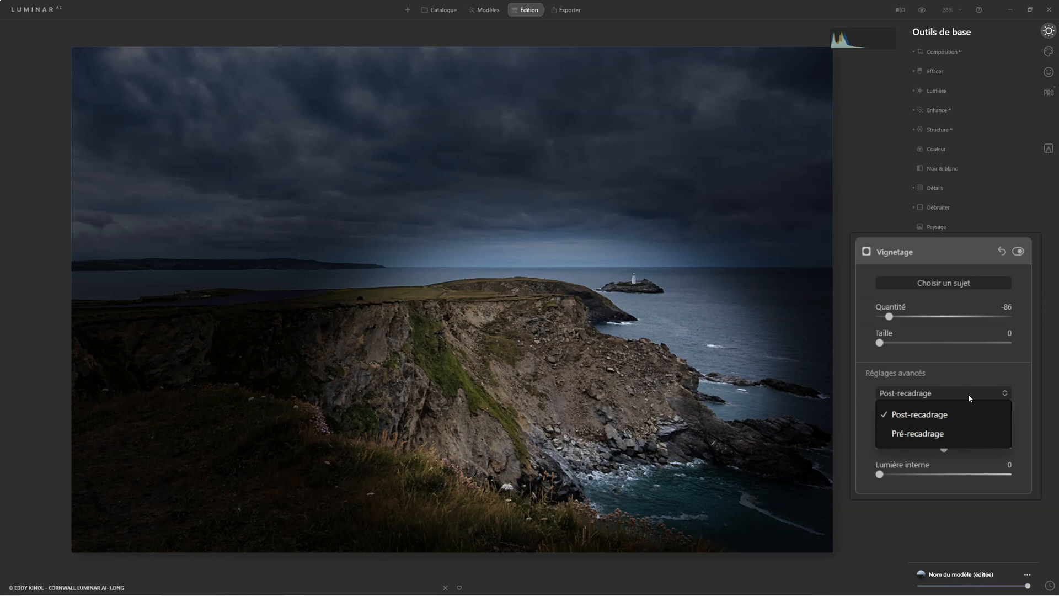
click(939, 433)
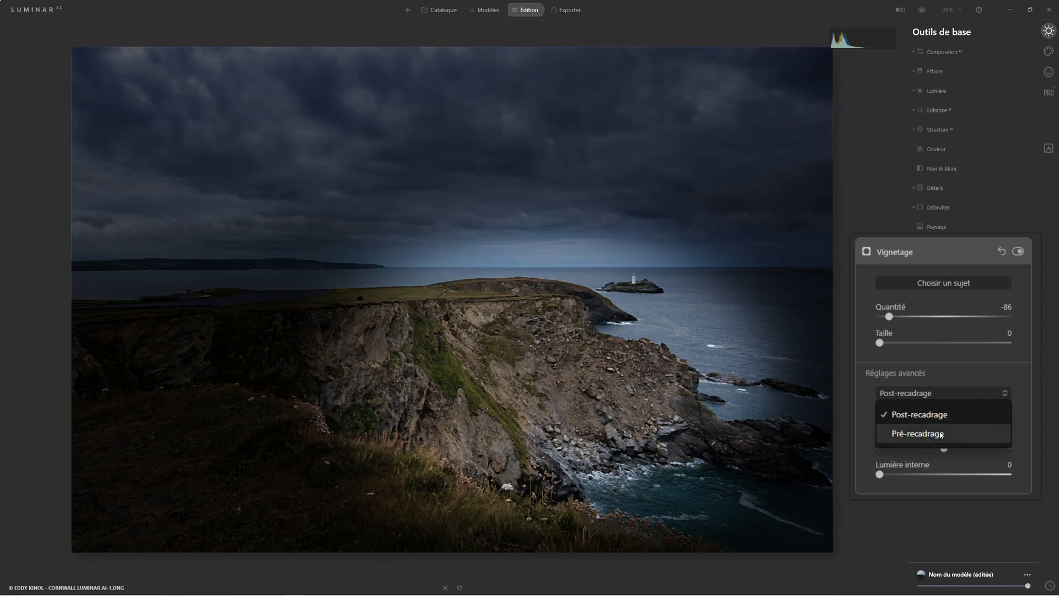
click(939, 434)
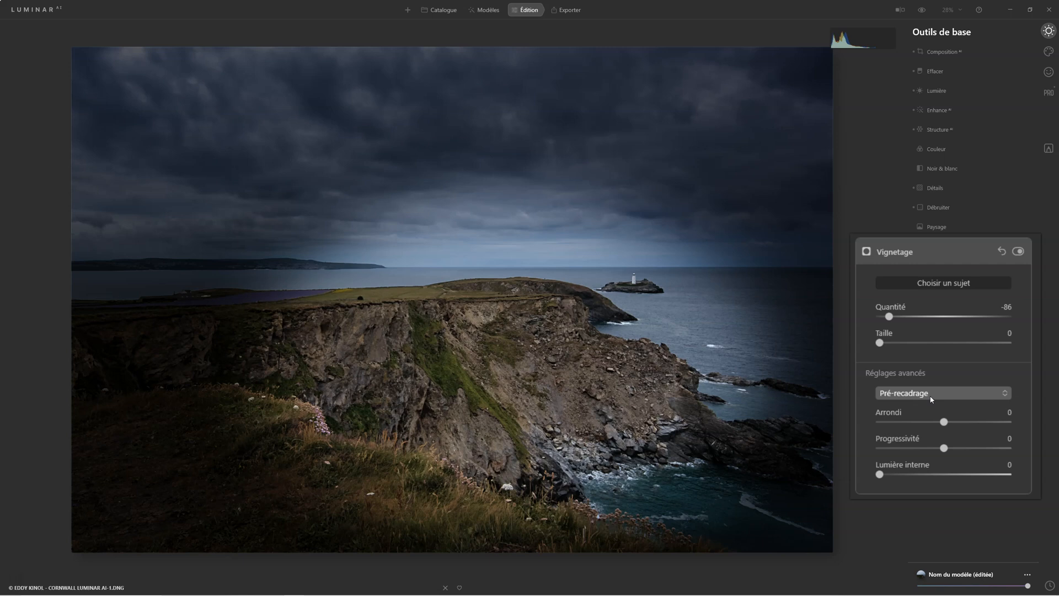
click(932, 400)
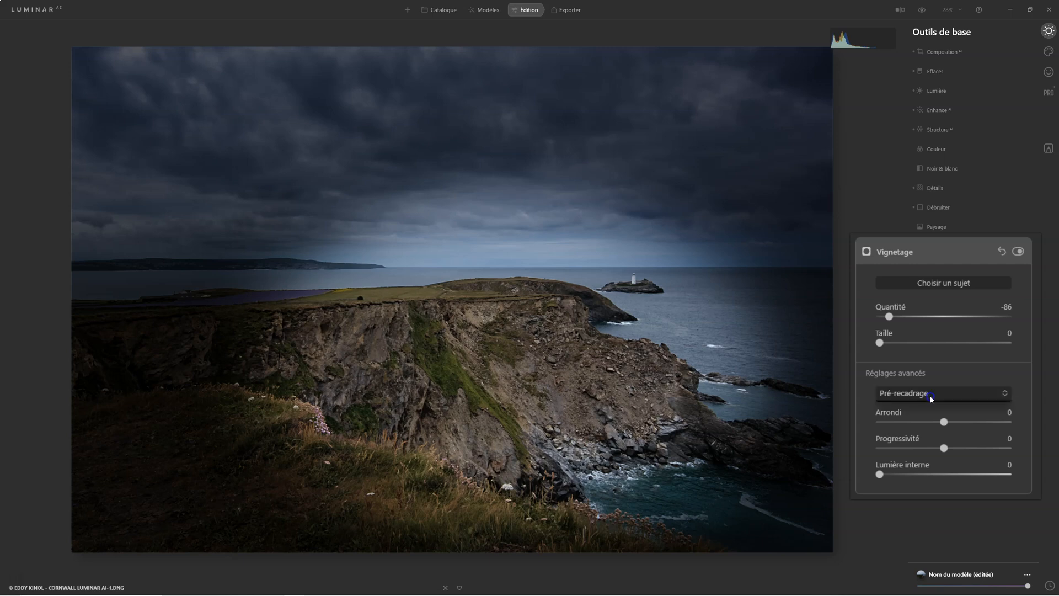
click(926, 418)
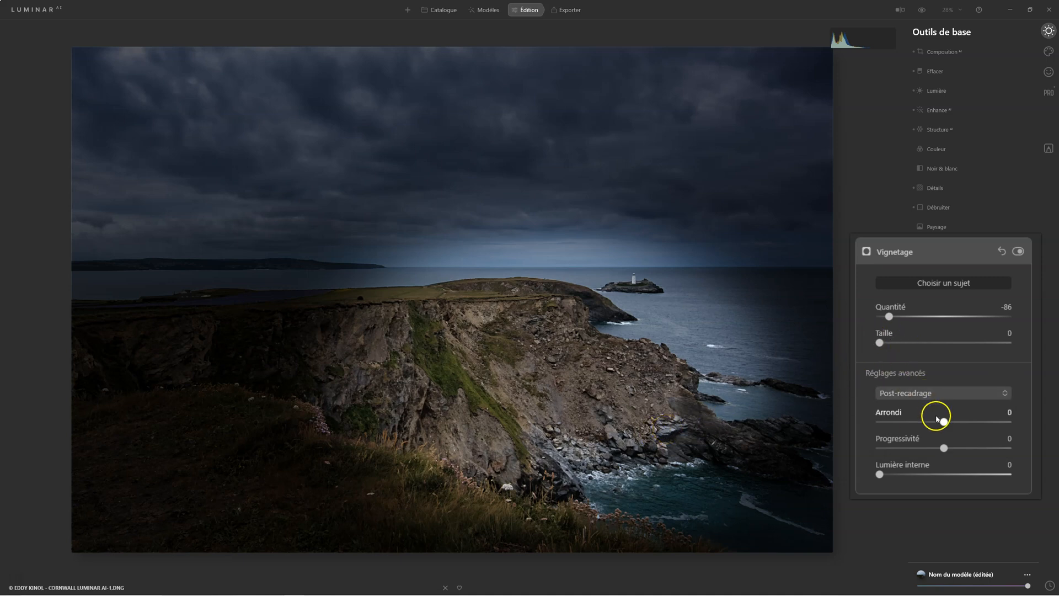
Set the vignette's Arrondi to 1, Progressivité to 100 and Lumière interne to 48.
mouse_move(945, 421)
mouse_down()
mouse_move(996, 421)
mouse_move(885, 421)
mouse_move(983, 421)
mouse_move(924, 420)
mouse_move(982, 418)
mouse_move(927, 421)
mouse_move(945, 419)
mouse_up()
click(944, 447)
drag(931, 448, 880, 447)
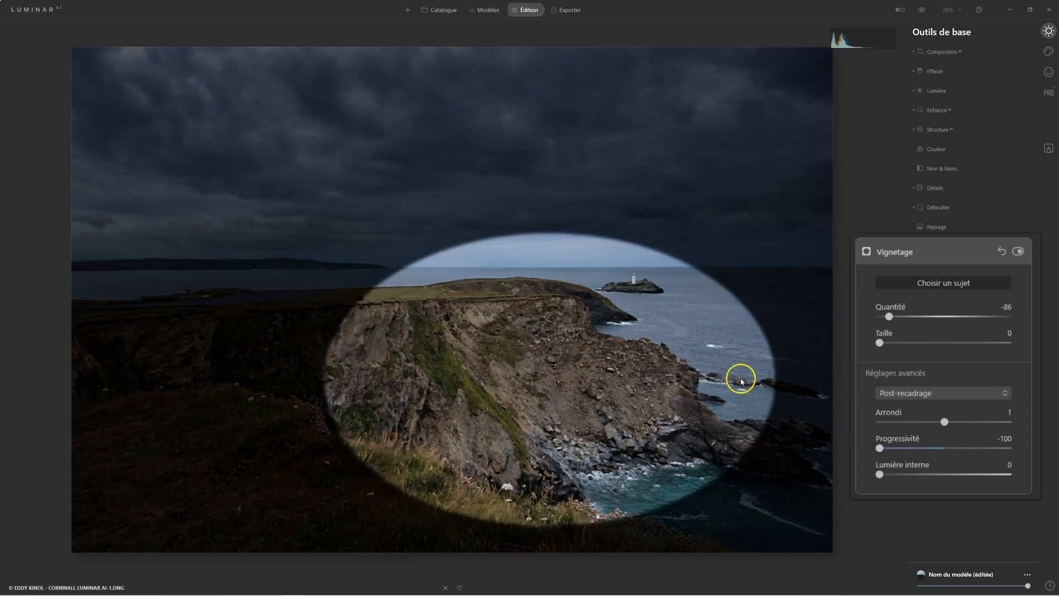
drag(884, 449, 1007, 447)
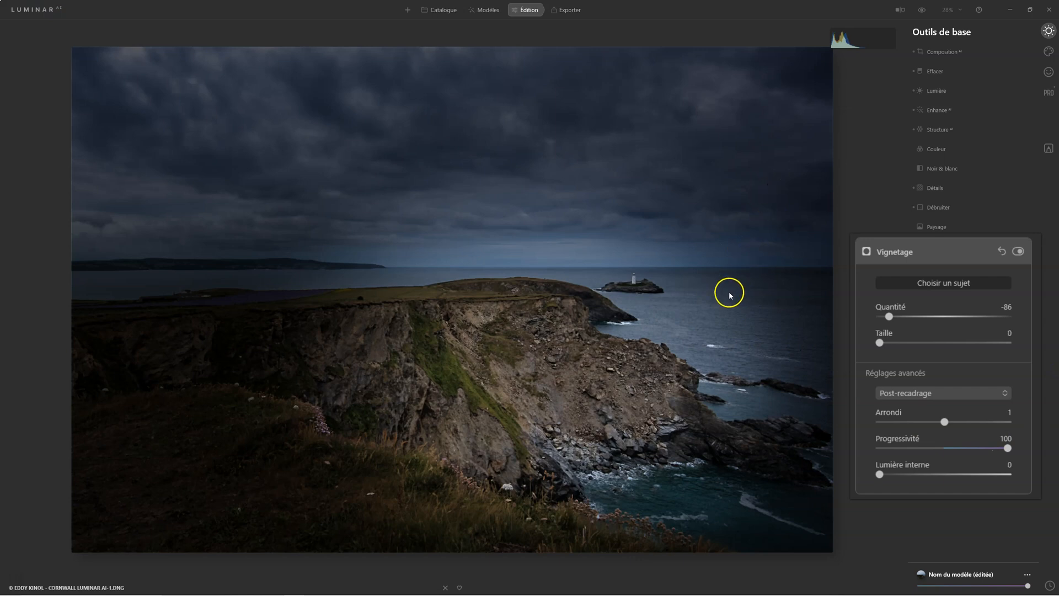
click(881, 474)
drag(897, 472, 940, 473)
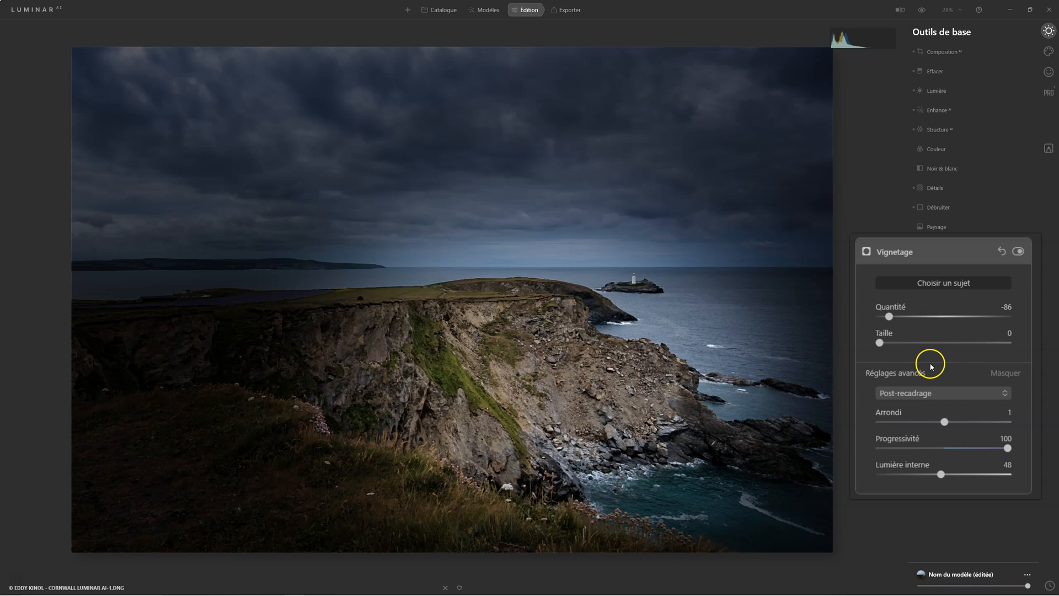
Set the vignette's Quantité to -55 and try several subject points, ending at the rocky shore below the cliff.
mouse_move(889, 316)
mouse_down()
mouse_move(920, 315)
mouse_move(909, 317)
mouse_up()
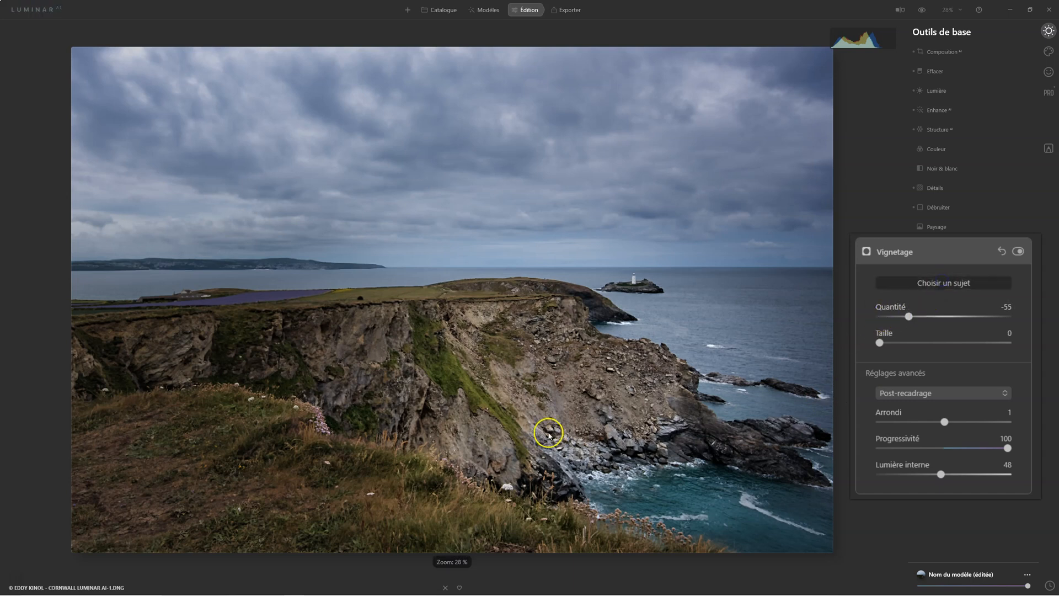
click(476, 395)
click(651, 390)
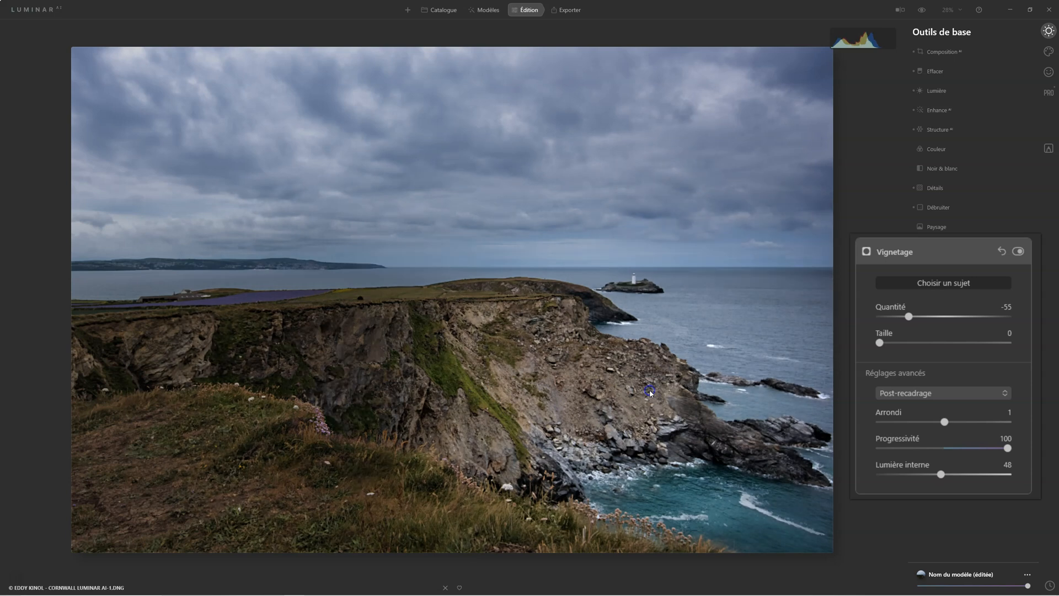
click(709, 419)
click(449, 337)
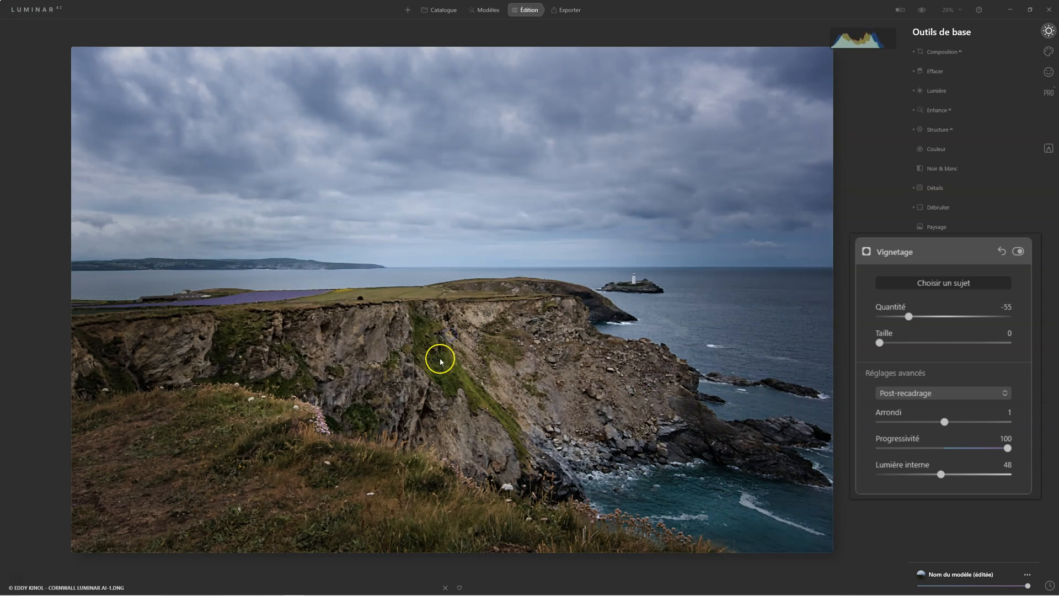
click(359, 367)
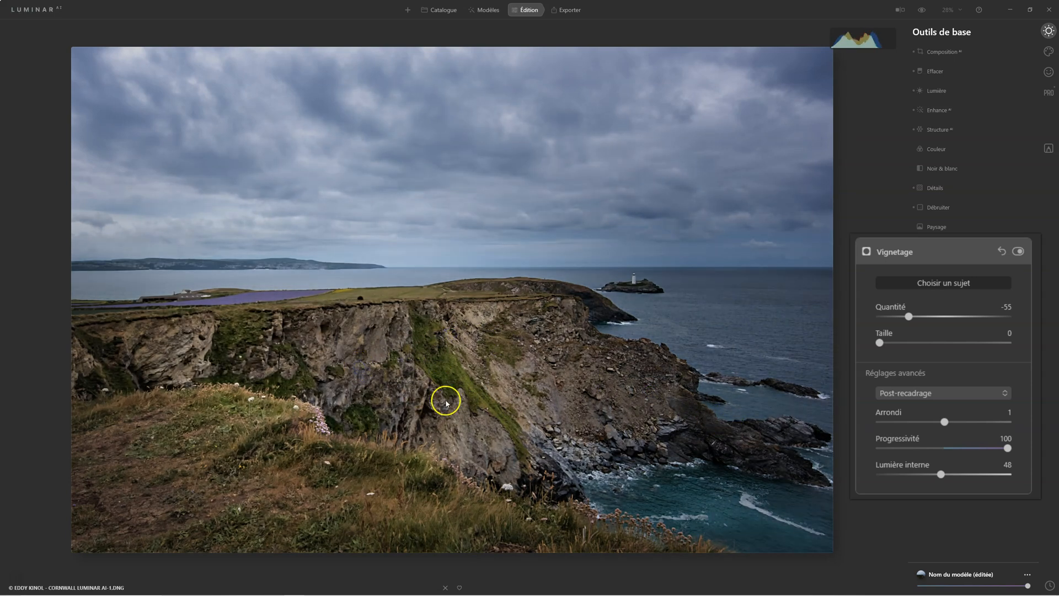
click(453, 425)
click(472, 440)
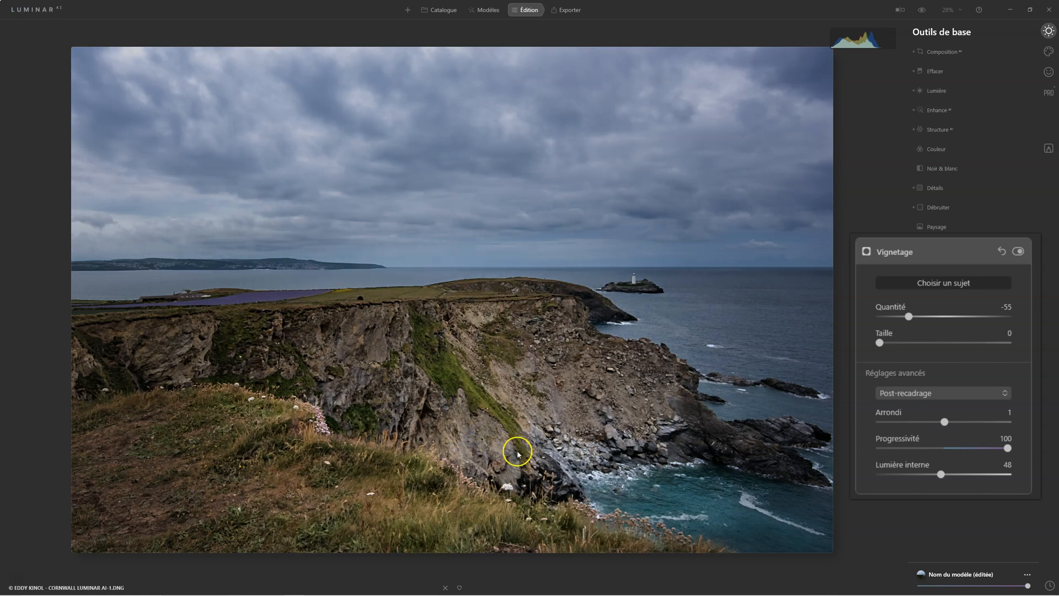
click(578, 462)
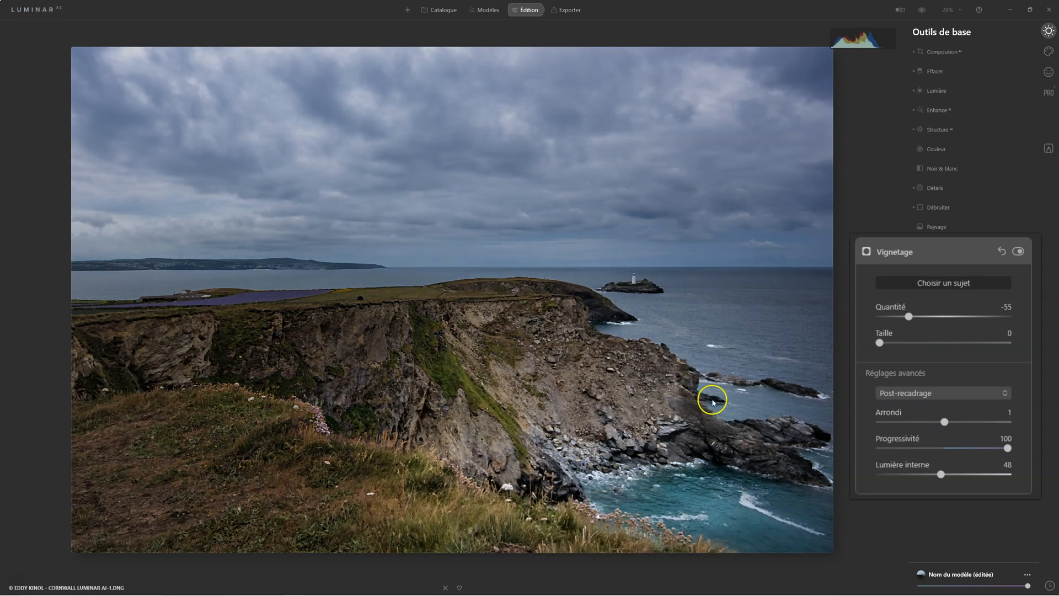
Set the vignette's Quantité to -42 and compare the photo without and with the vignette.
drag(908, 317, 919, 317)
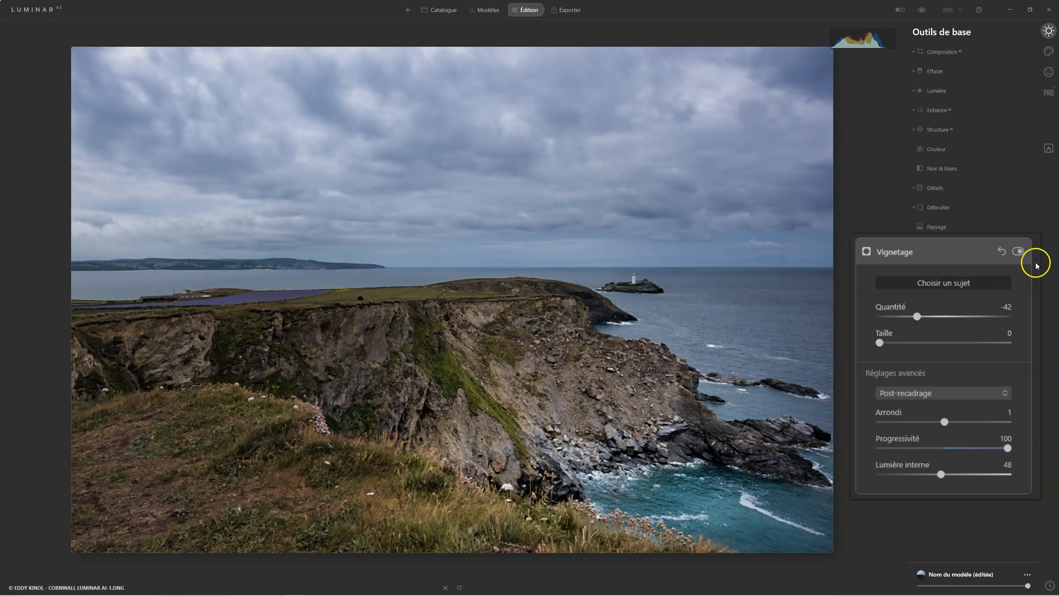
click(1018, 252)
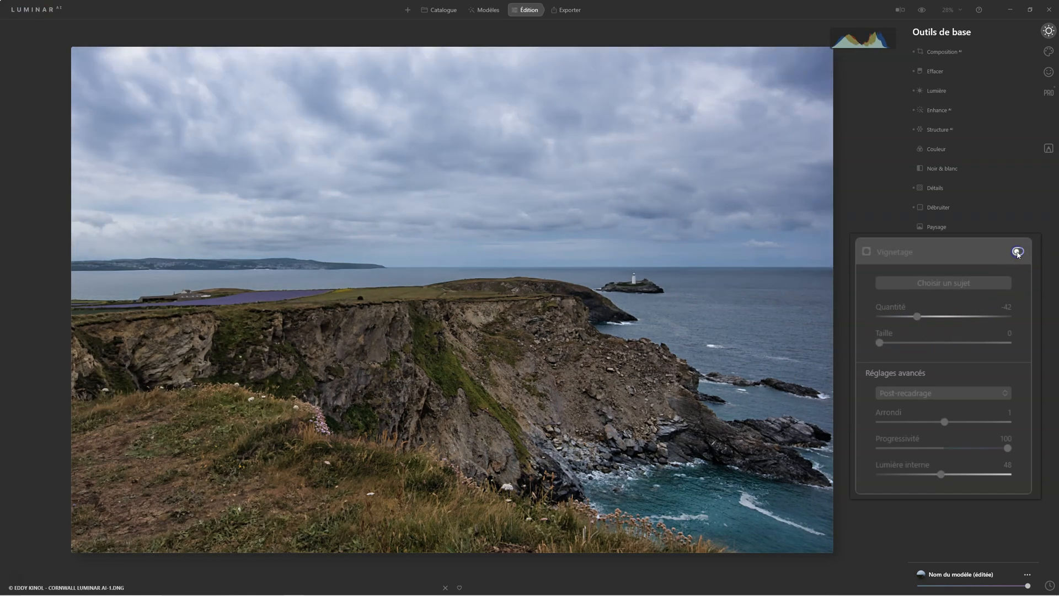
click(1018, 252)
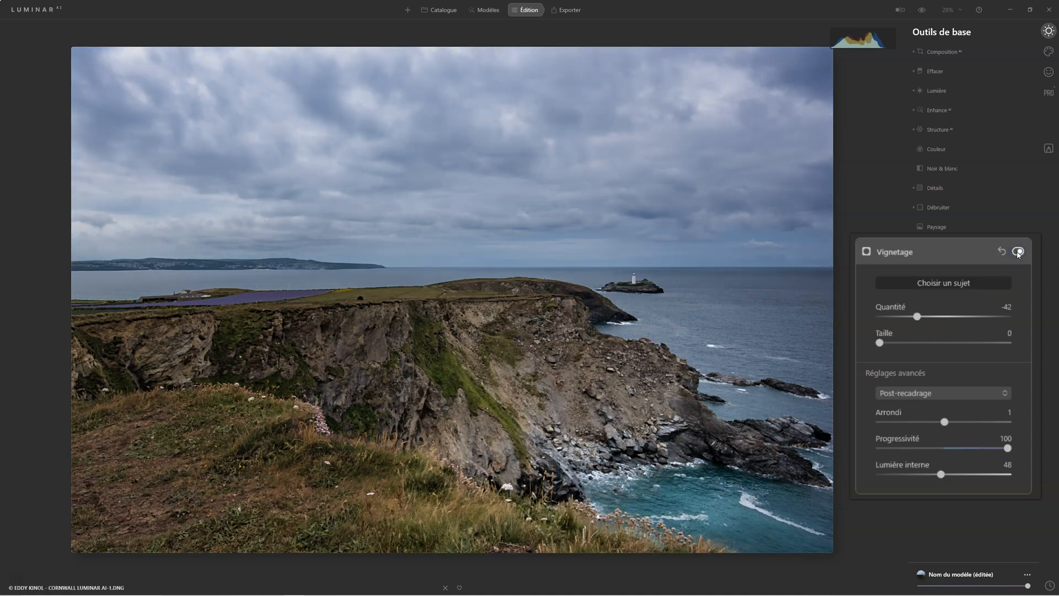
click(910, 252)
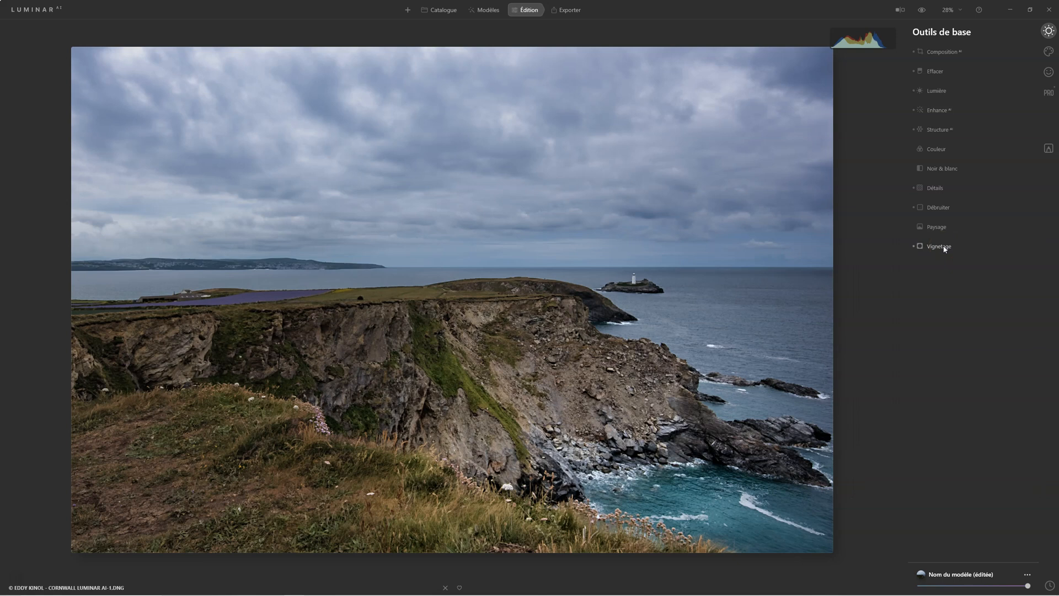
Lower the photo's overall colour Saturation to -24.
click(931, 147)
drag(943, 125, 912, 123)
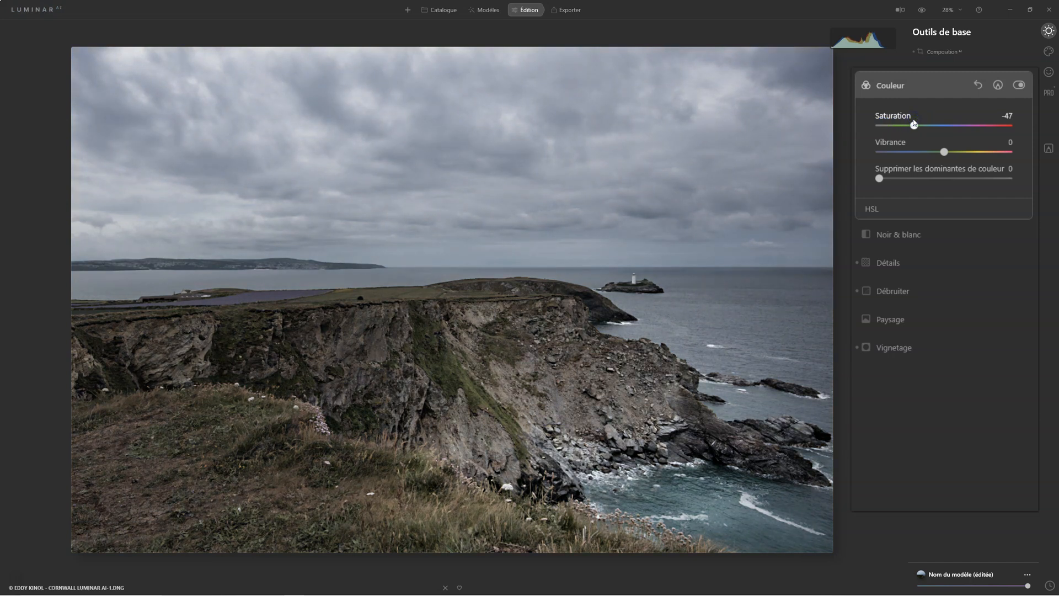
drag(913, 123, 928, 119)
Reduce the HSL saturation of individual colours: Cyan to -20, Bleu to -37, Jaune to -38 and Vert to -51.
click(871, 209)
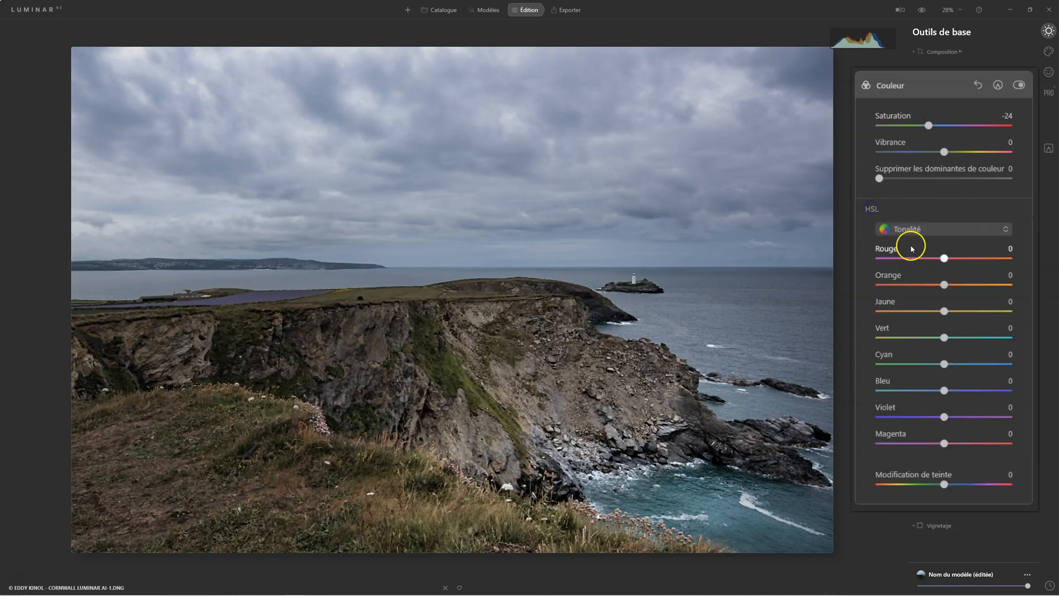
click(951, 229)
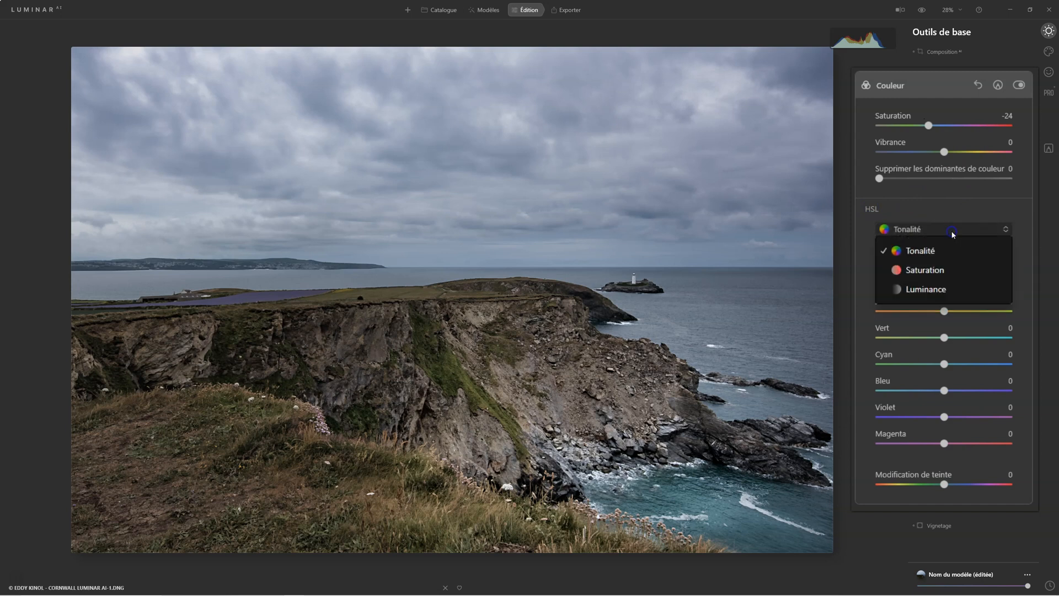
click(942, 270)
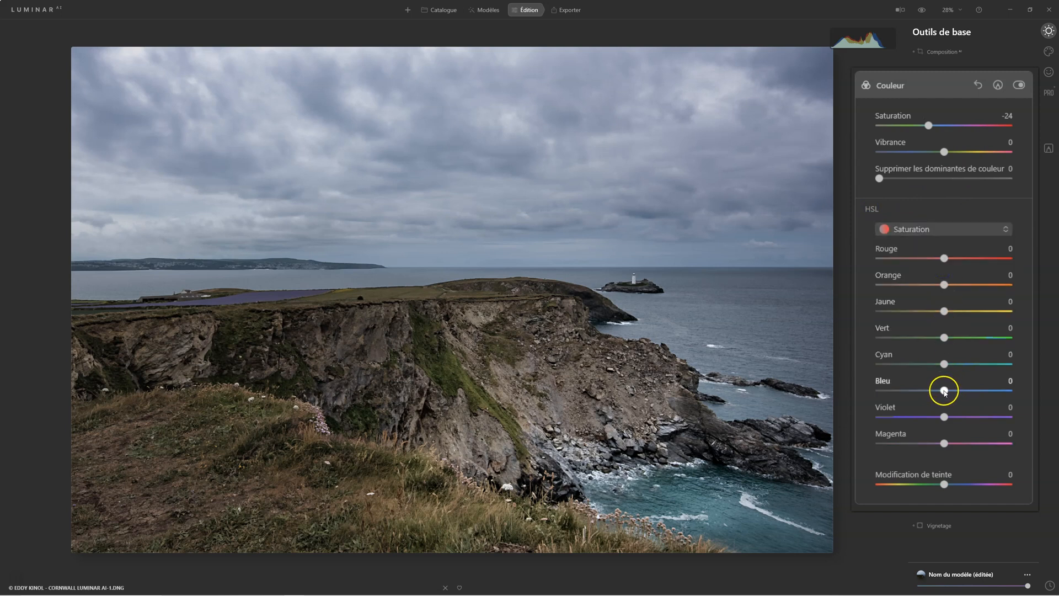
drag(944, 364, 919, 391)
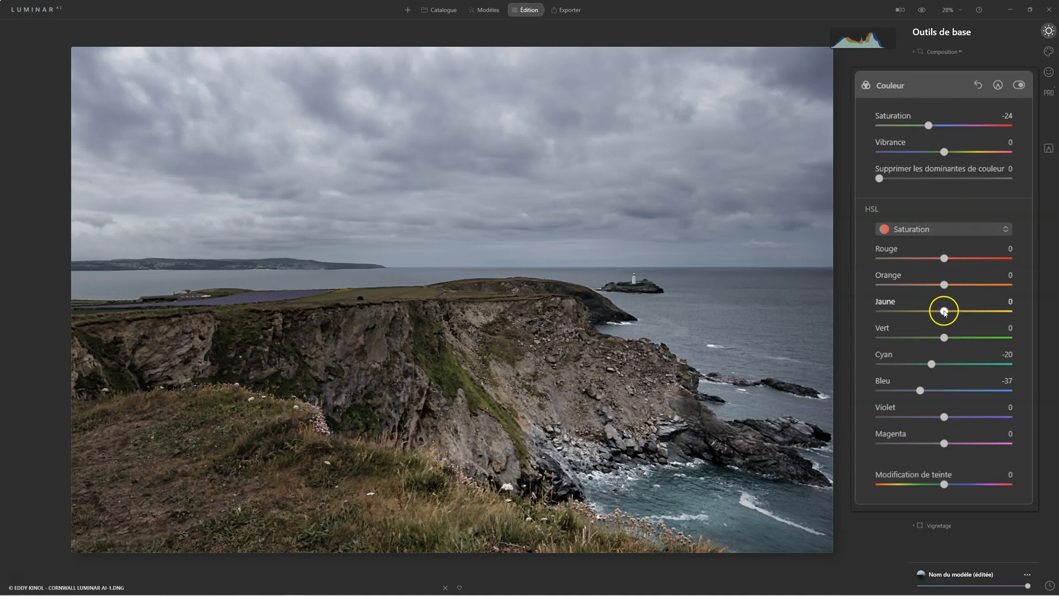
drag(944, 312, 911, 338)
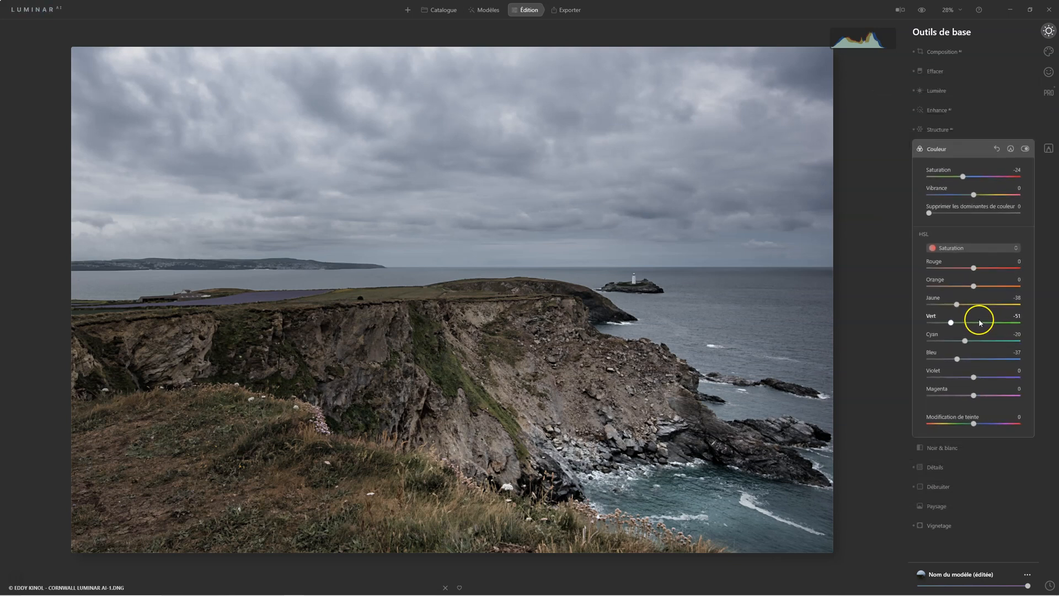
click(936, 149)
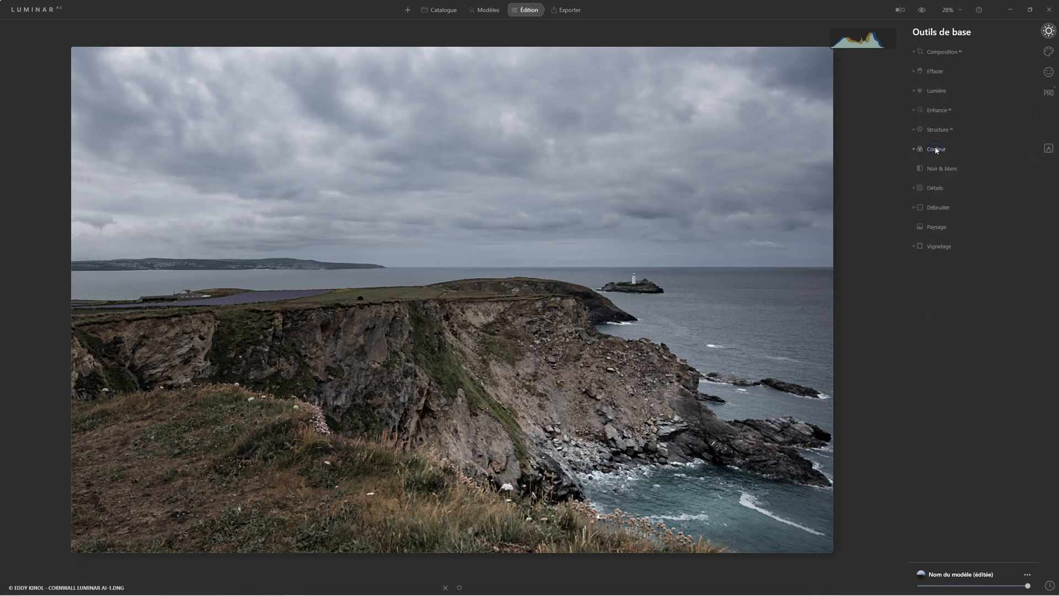
Set up the professional Densité +/densité - brush in Éclaircir mode with Taille 79, Intensité 14 and Quantité 100.
click(1049, 95)
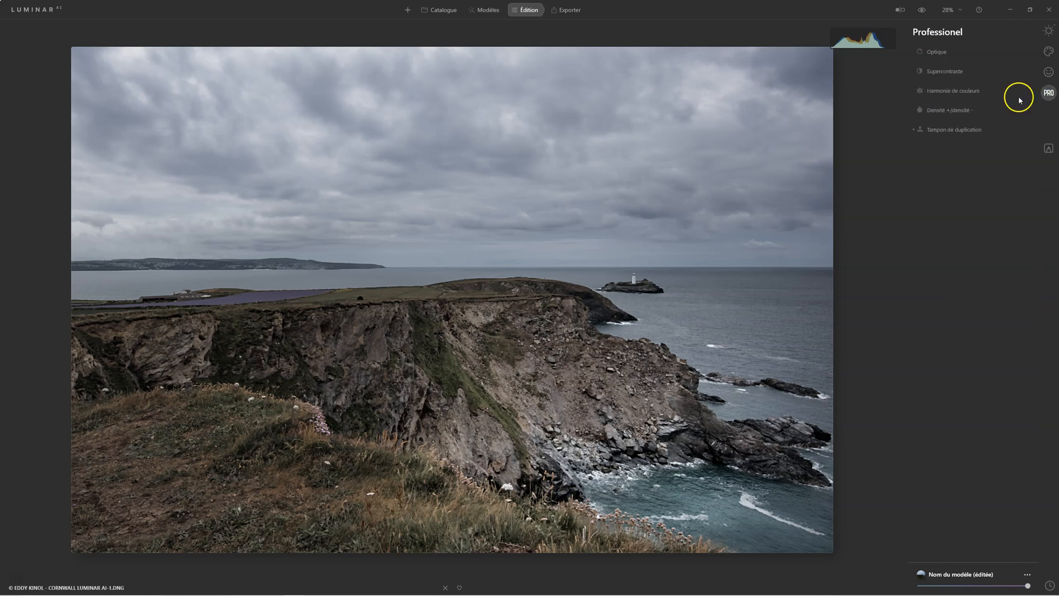
click(929, 109)
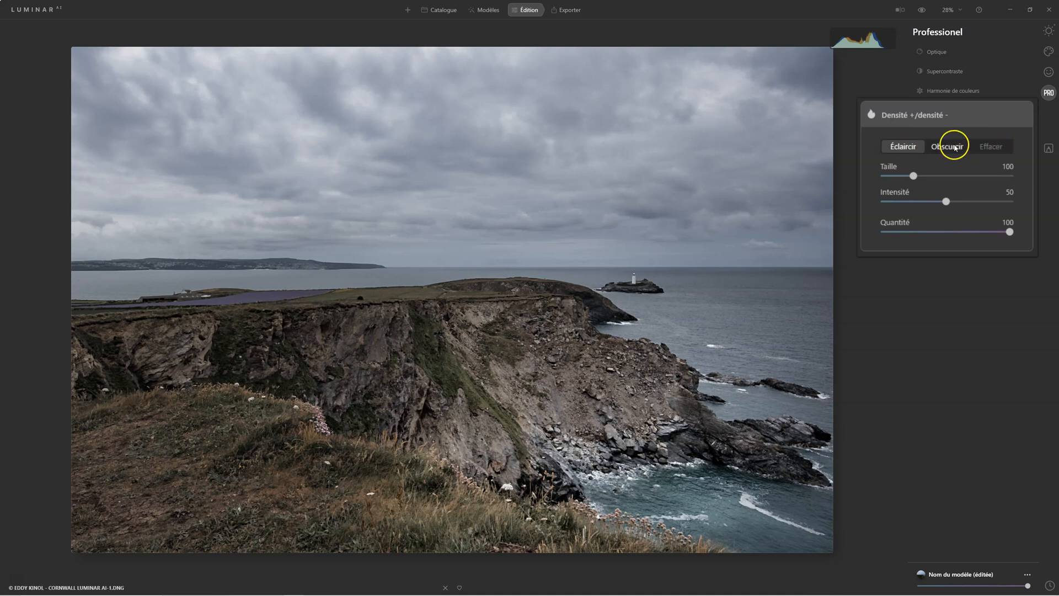
click(991, 146)
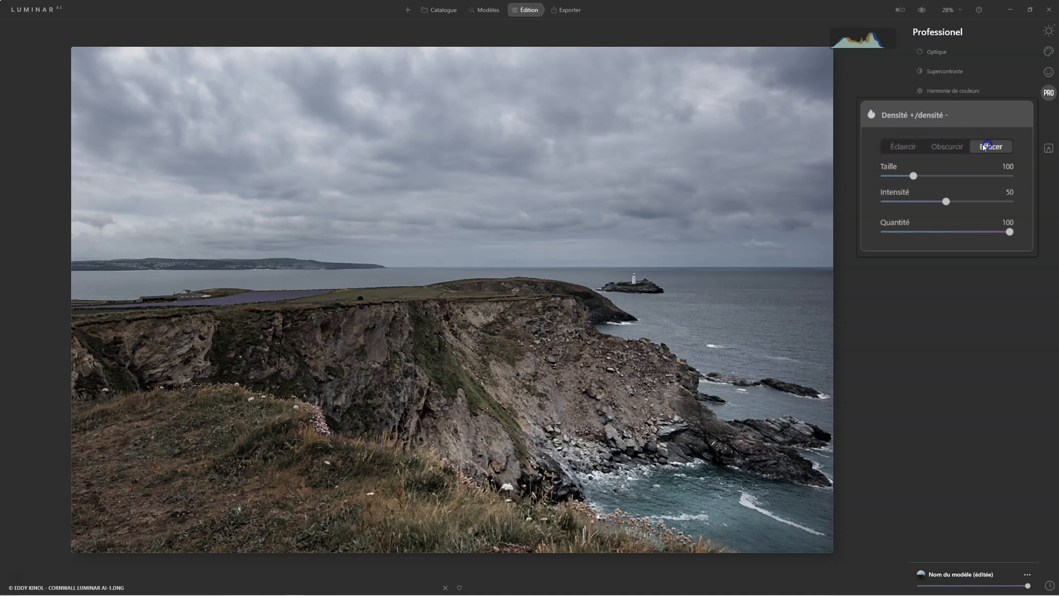
click(903, 146)
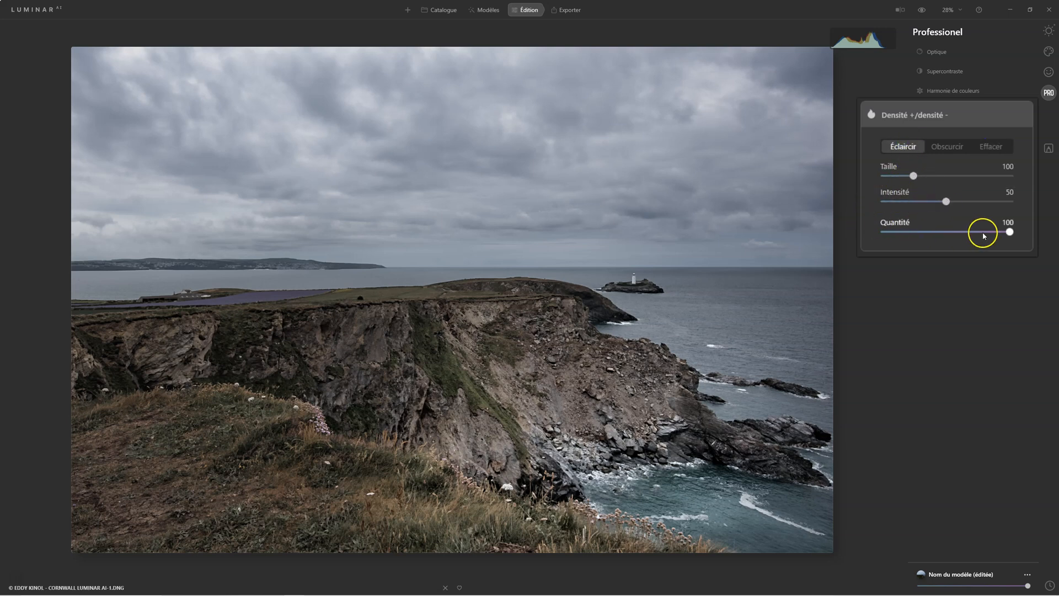
mouse_move(912, 175)
mouse_down()
mouse_move(967, 171)
mouse_move(886, 168)
mouse_move(950, 171)
mouse_move(910, 175)
mouse_up()
drag(991, 201, 950, 203)
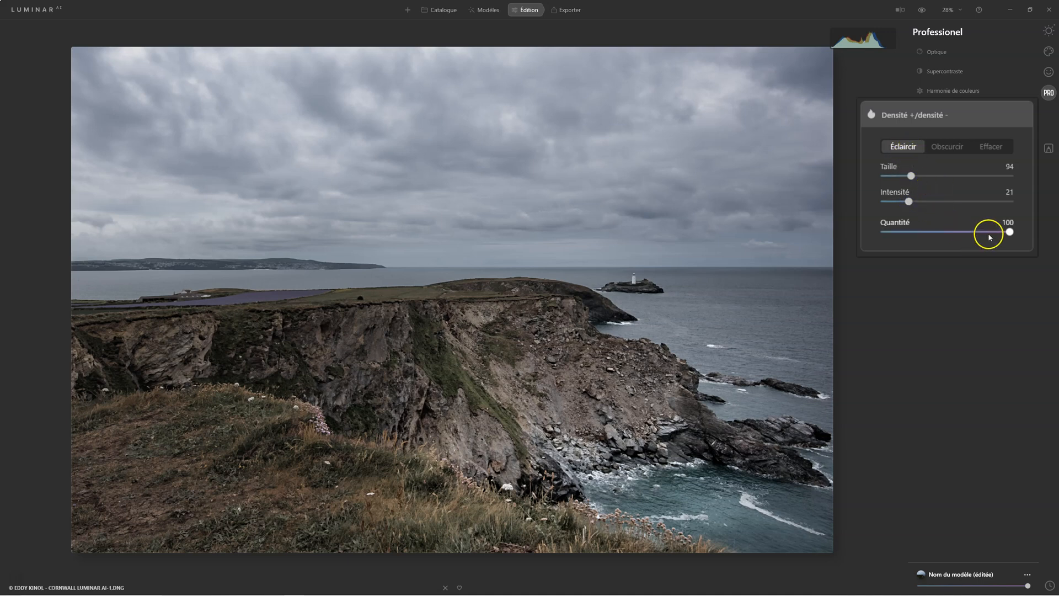
mouse_move(1010, 229)
mouse_down()
mouse_move(872, 229)
mouse_move(1008, 231)
mouse_up()
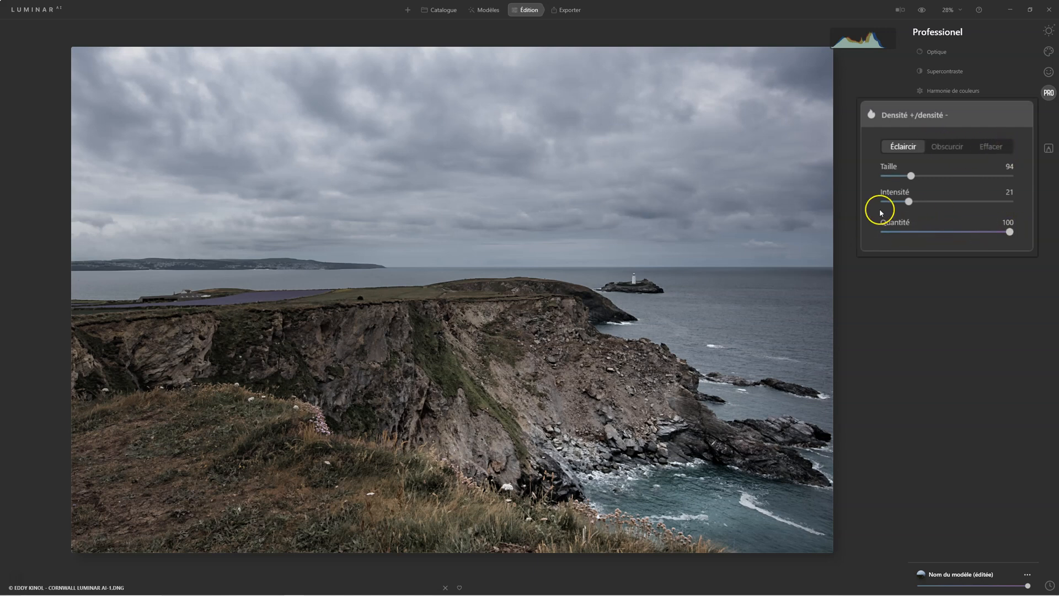
drag(911, 174, 908, 176)
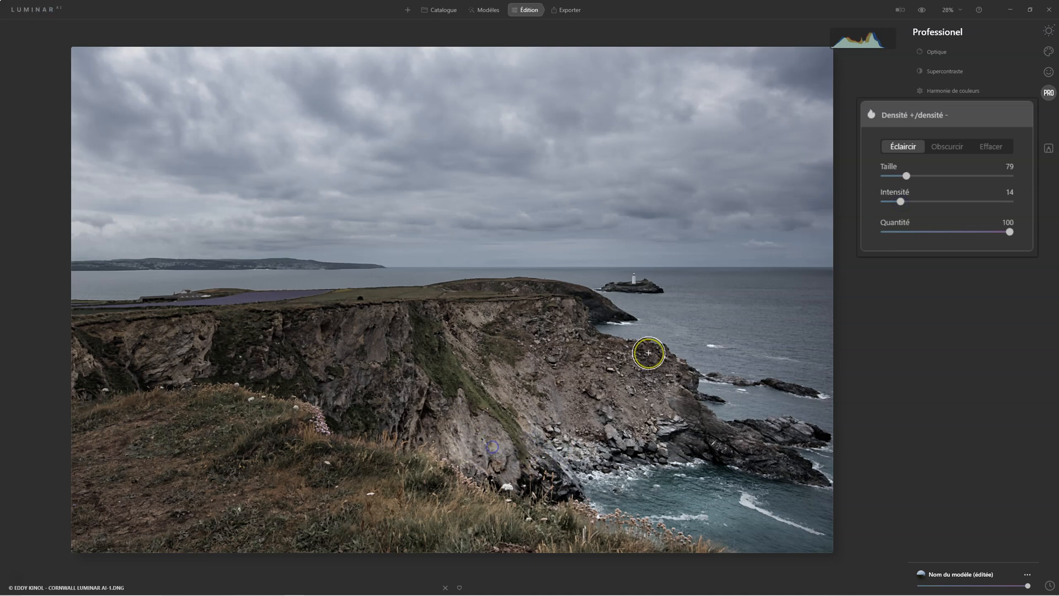
Turn off the vignette in the basic tools and return to the professional tools.
click(1049, 30)
click(928, 248)
click(1024, 246)
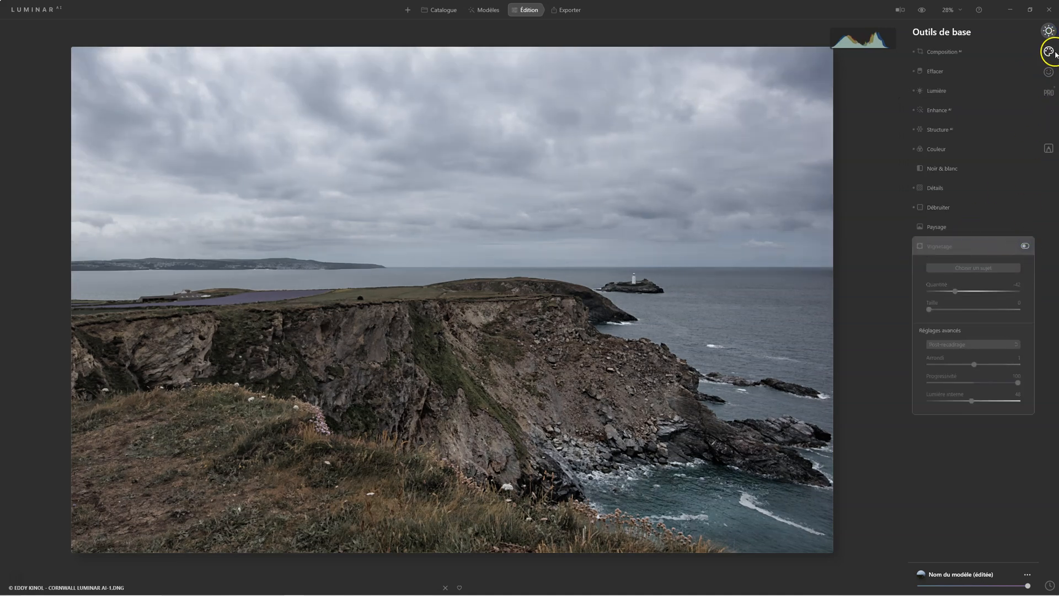
click(1048, 92)
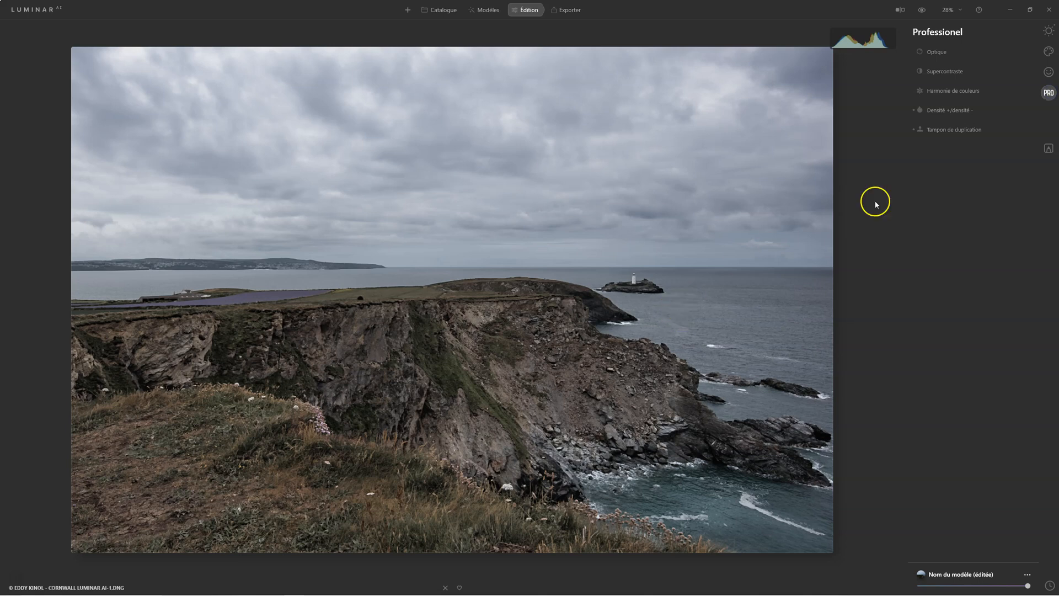
Lighten the rockfall, cliff faces, foreground grass and green cliff slope with the Éclaircir brush of Densité +/densité -.
click(976, 106)
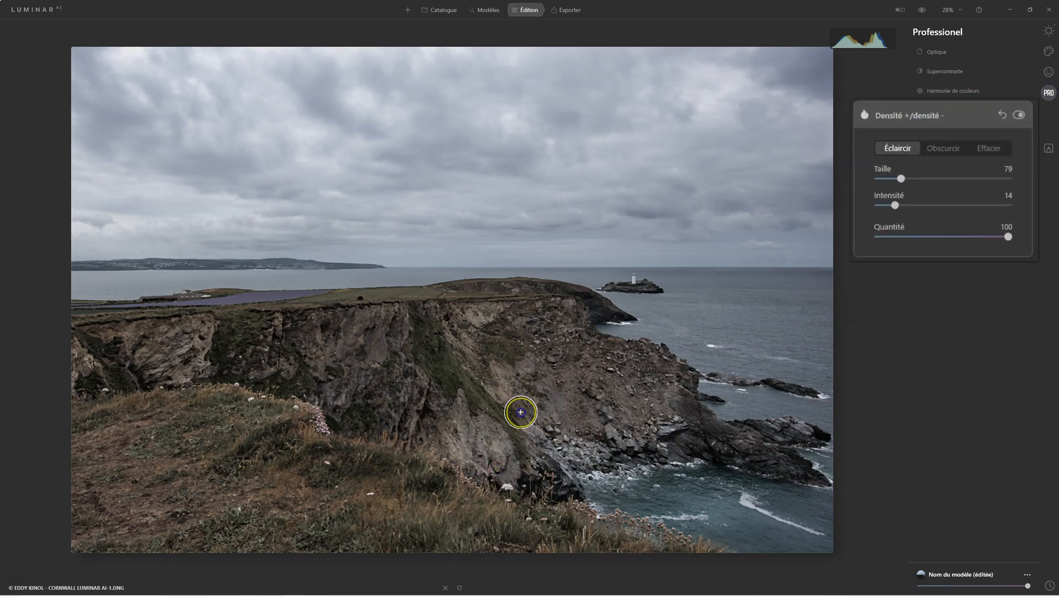
mouse_move(554, 438)
mouse_down()
mouse_move(583, 475)
mouse_move(585, 439)
mouse_move(562, 385)
mouse_move(589, 395)
mouse_move(585, 442)
mouse_move(559, 430)
mouse_move(635, 453)
mouse_move(643, 413)
mouse_move(626, 390)
mouse_move(622, 423)
mouse_move(644, 423)
mouse_up()
drag(551, 339, 554, 324)
click(364, 368)
mouse_move(364, 369)
mouse_down()
mouse_move(335, 365)
mouse_move(323, 345)
mouse_move(343, 378)
mouse_up()
mouse_move(182, 335)
mouse_down()
mouse_move(140, 352)
mouse_move(155, 350)
mouse_up()
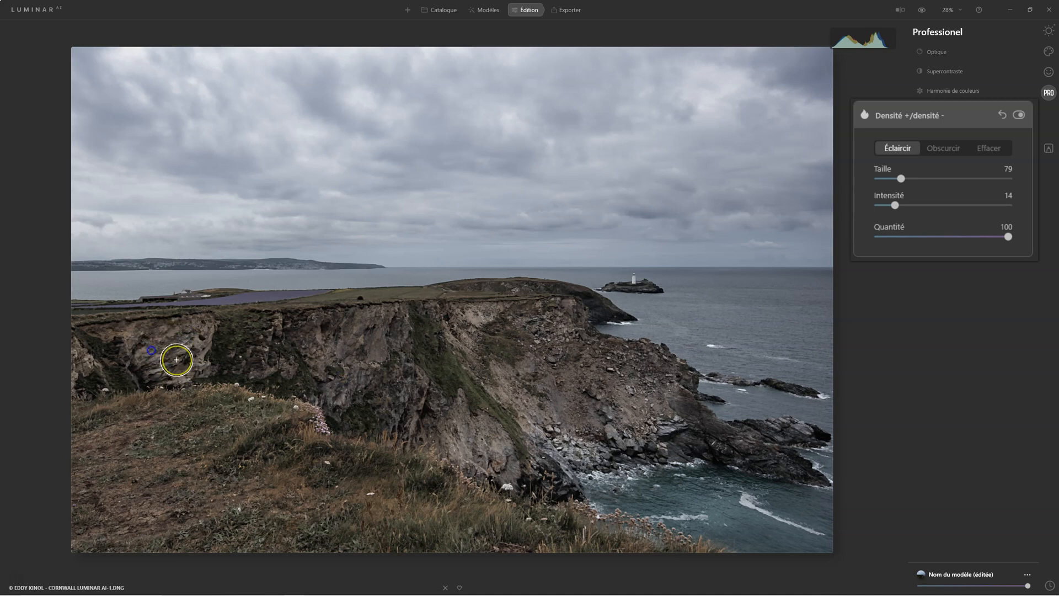
mouse_move(308, 483)
mouse_down()
mouse_move(284, 467)
mouse_move(230, 490)
mouse_move(369, 493)
mouse_up()
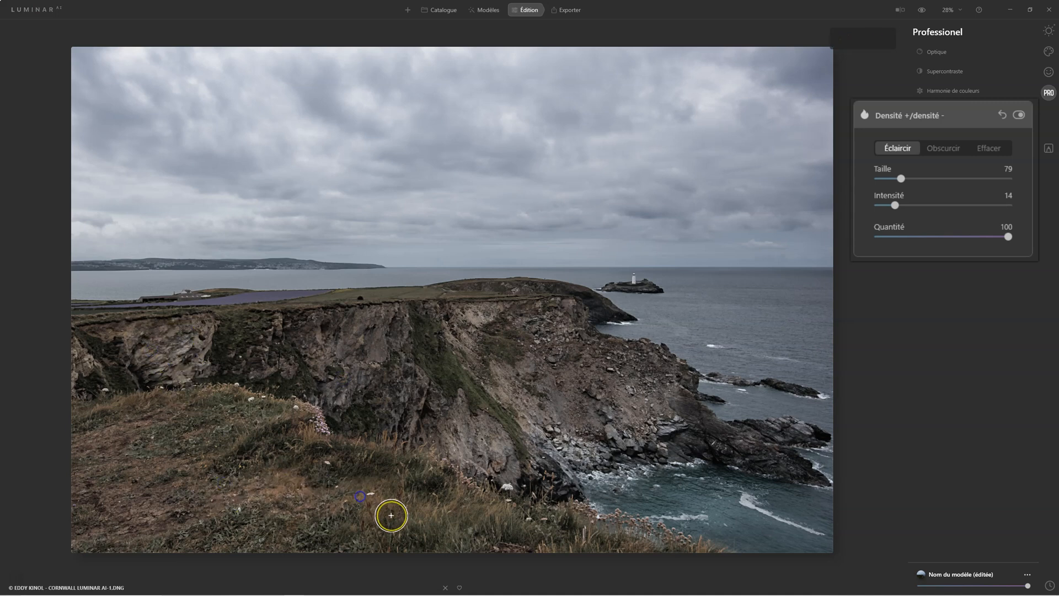
mouse_move(168, 428)
mouse_down()
mouse_move(202, 438)
mouse_move(198, 450)
mouse_move(109, 477)
mouse_move(114, 448)
mouse_move(91, 471)
mouse_move(196, 498)
mouse_move(127, 487)
mouse_move(223, 487)
mouse_move(225, 506)
mouse_move(281, 531)
mouse_move(249, 525)
mouse_move(337, 528)
mouse_move(454, 505)
mouse_move(487, 481)
mouse_move(398, 543)
mouse_move(367, 545)
mouse_move(466, 557)
mouse_move(307, 449)
mouse_up()
mouse_move(423, 329)
mouse_down()
mouse_move(456, 381)
mouse_move(485, 398)
mouse_up()
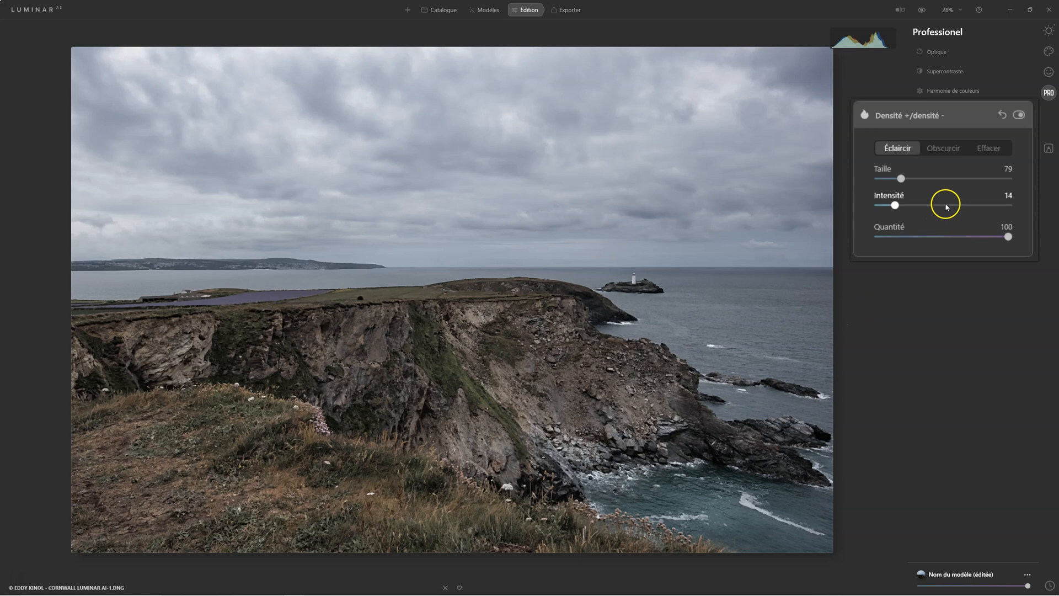
Darken the shadowed parts of the green slope, rockfall and cliff face with the Obscurcir brush at Taille 31.
click(949, 149)
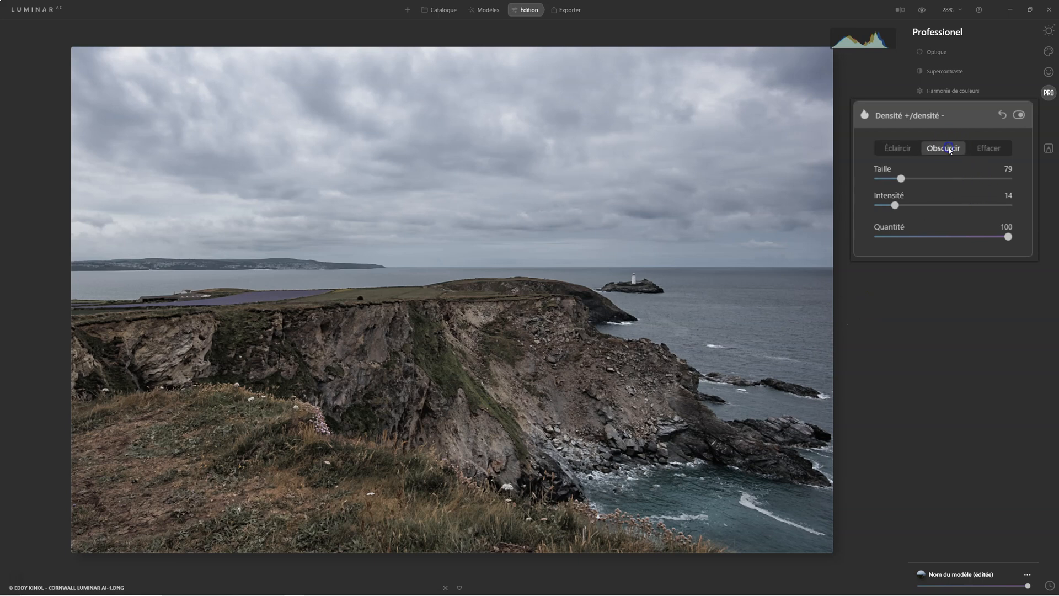
scroll(621, 325, down, 5)
drag(409, 313, 409, 314)
mouse_move(416, 352)
mouse_down()
mouse_move(423, 388)
mouse_move(426, 379)
mouse_up()
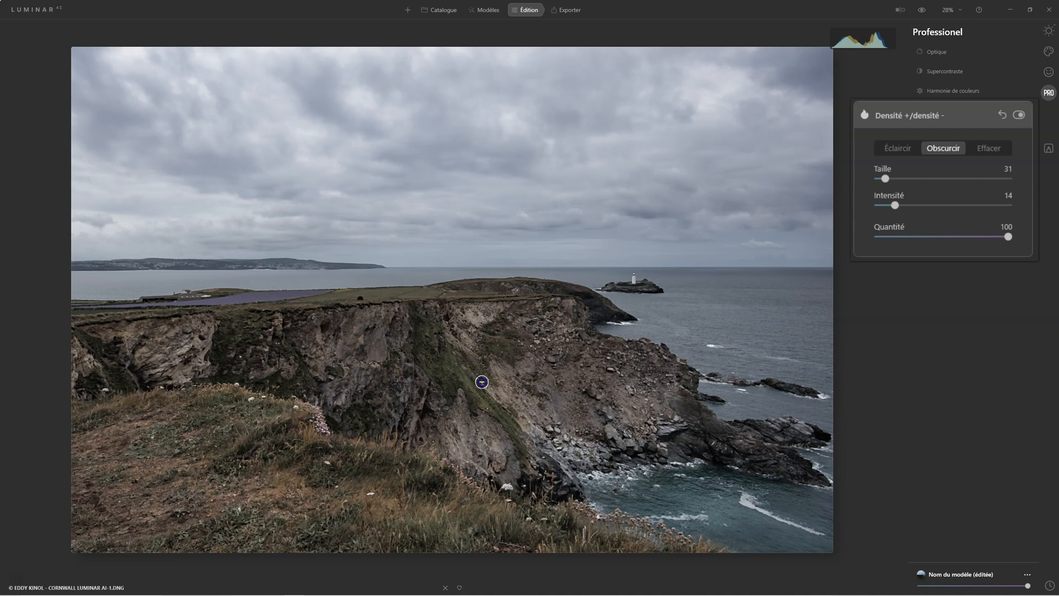
click(511, 407)
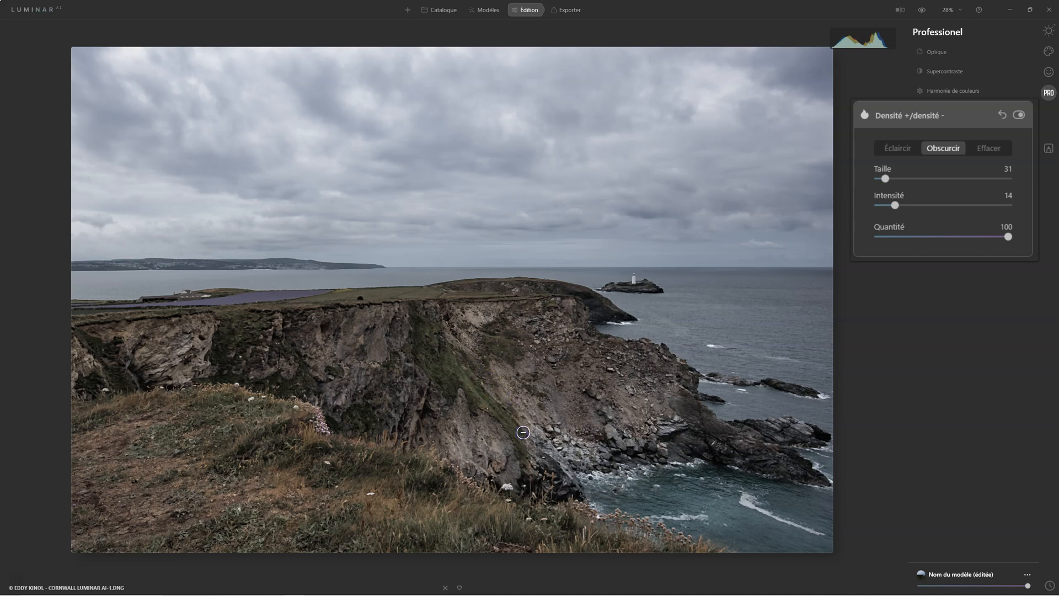
drag(499, 393, 526, 435)
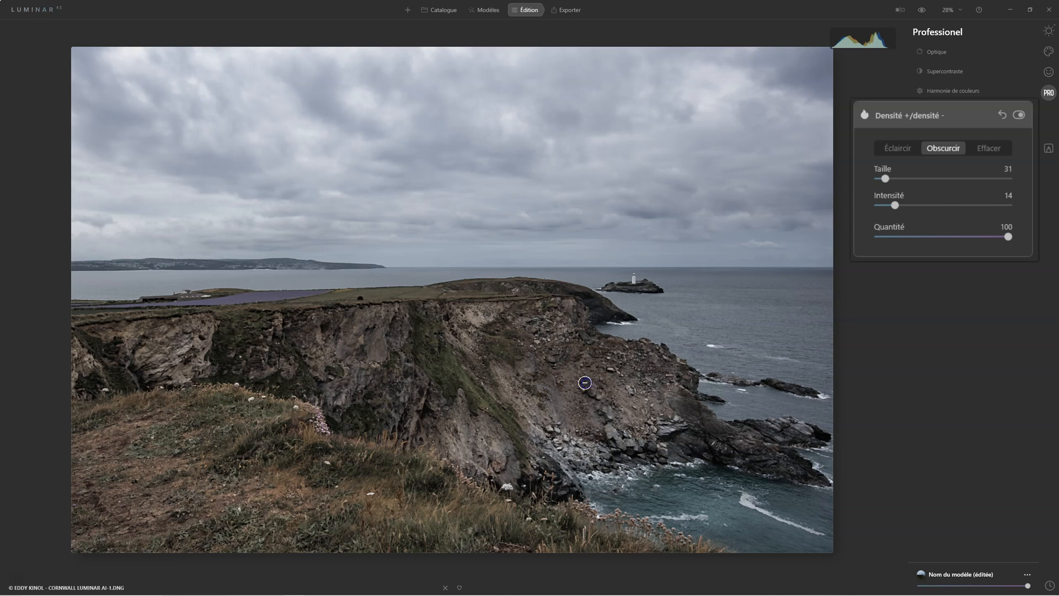
mouse_move(605, 413)
mouse_down()
mouse_move(604, 389)
mouse_move(622, 416)
mouse_move(626, 388)
mouse_move(637, 432)
mouse_move(679, 409)
mouse_move(721, 419)
mouse_move(688, 412)
mouse_move(661, 428)
mouse_move(683, 430)
mouse_move(657, 440)
mouse_move(665, 449)
mouse_move(602, 438)
mouse_move(610, 449)
mouse_move(549, 434)
mouse_move(576, 432)
mouse_move(437, 430)
mouse_move(444, 408)
mouse_move(433, 399)
mouse_move(431, 438)
mouse_move(417, 379)
mouse_move(399, 437)
mouse_move(413, 400)
mouse_move(405, 346)
mouse_move(374, 348)
mouse_move(390, 313)
mouse_up()
mouse_move(376, 365)
mouse_down()
mouse_move(371, 316)
mouse_move(349, 360)
mouse_move(346, 319)
mouse_move(338, 359)
mouse_move(359, 399)
mouse_move(134, 346)
mouse_move(177, 353)
mouse_move(203, 336)
mouse_move(172, 366)
mouse_up()
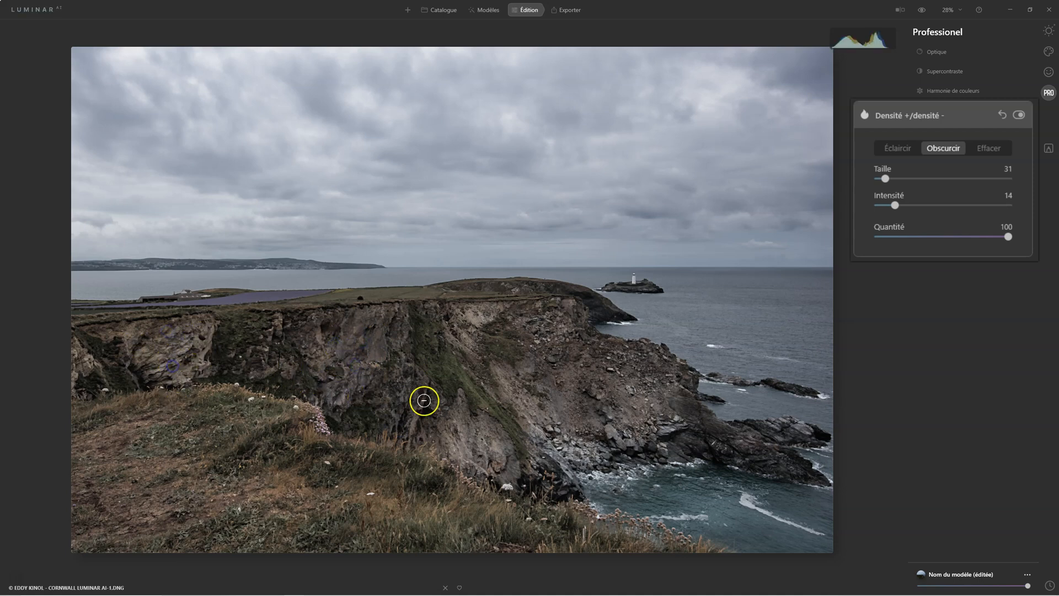
Try a Quantité of 52 for Densité +/densité - and compare the photo with and without the effect.
click(1020, 116)
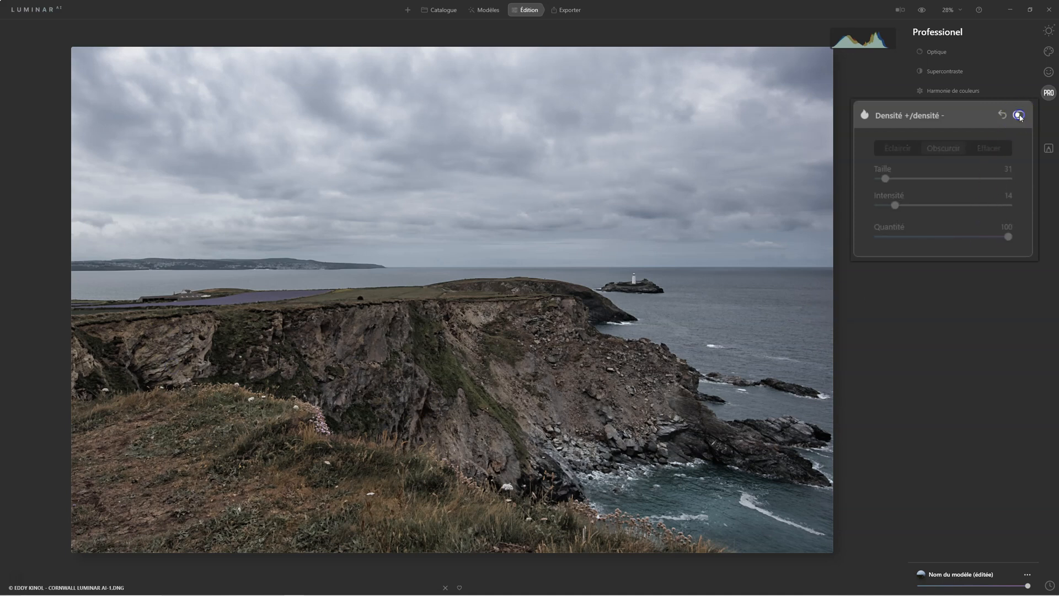
click(1019, 115)
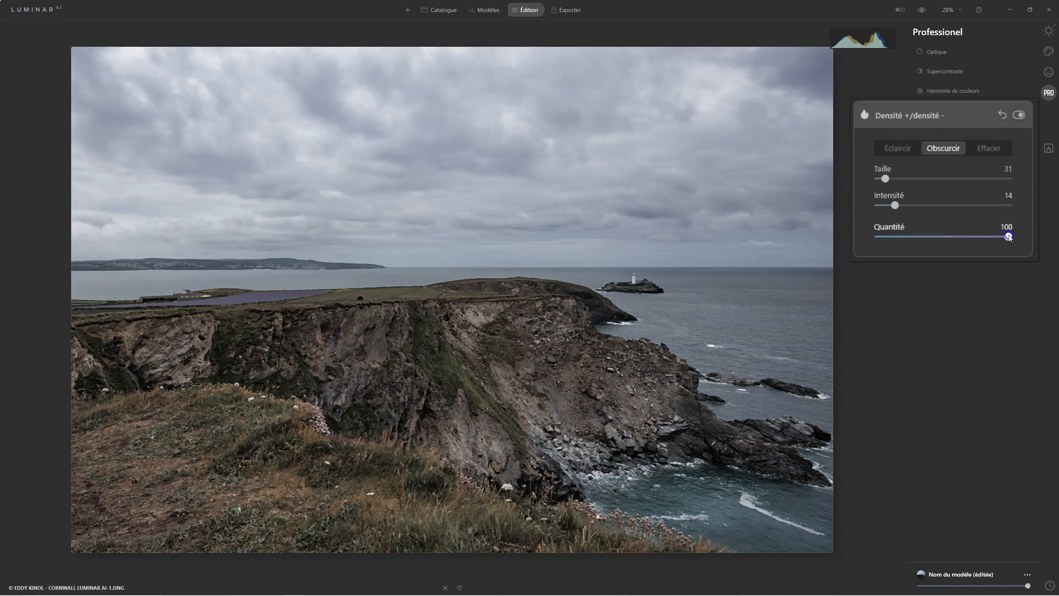
drag(988, 237, 912, 237)
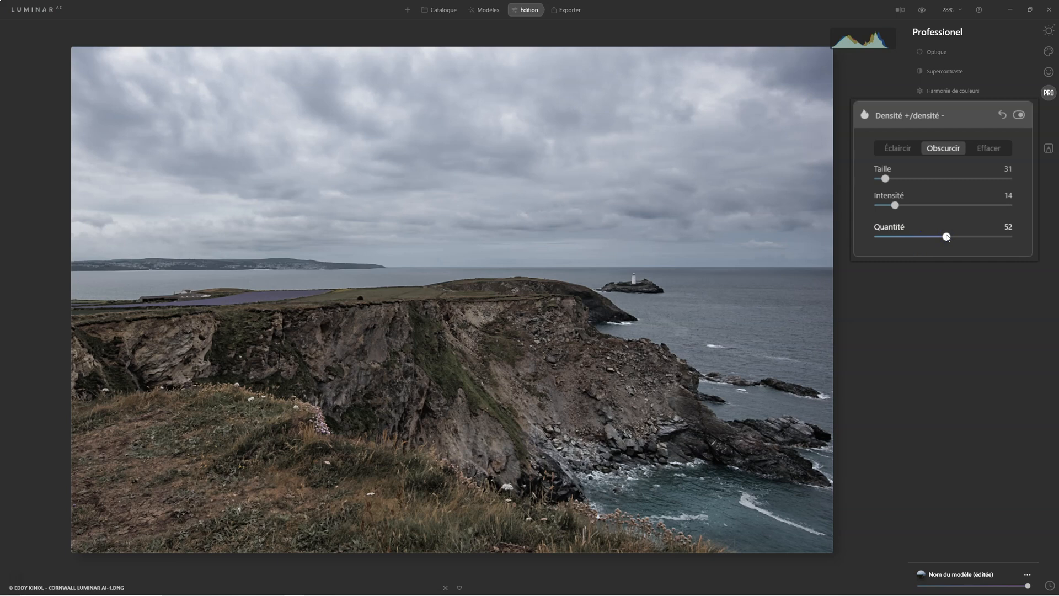
click(1018, 117)
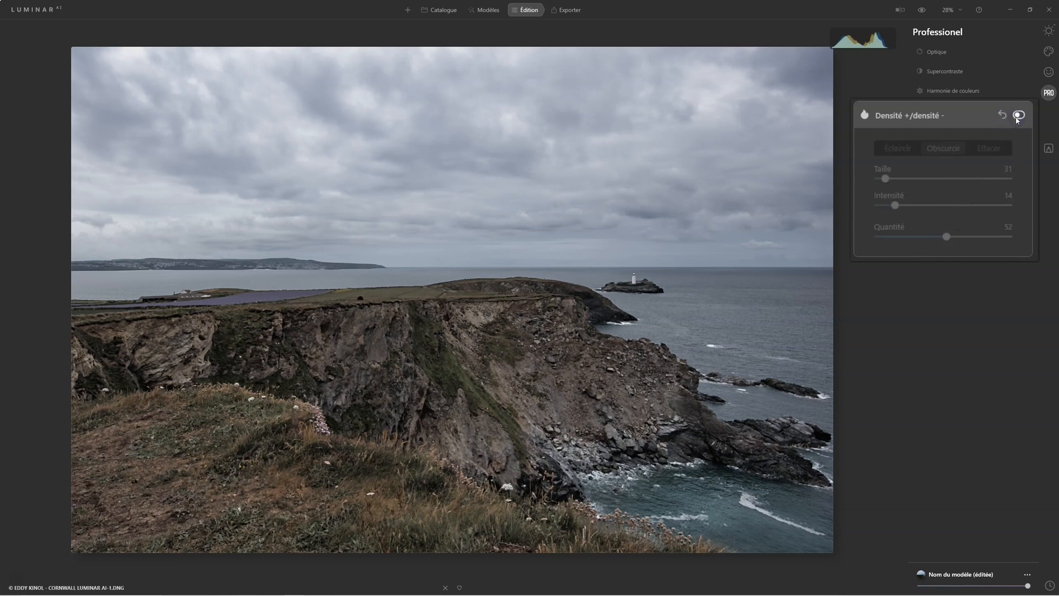
click(1018, 117)
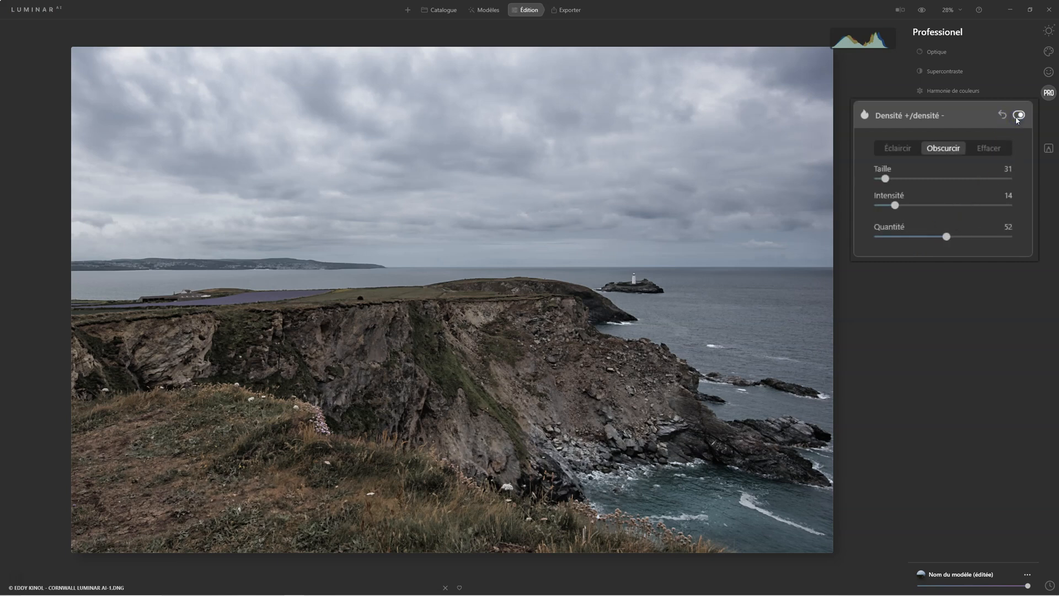
click(1017, 116)
click(1017, 116)
click(1017, 117)
click(1018, 116)
Set Quantité to 100 and erase some of the dodging and burning on the green cliff slope with the Effacer brush.
click(988, 150)
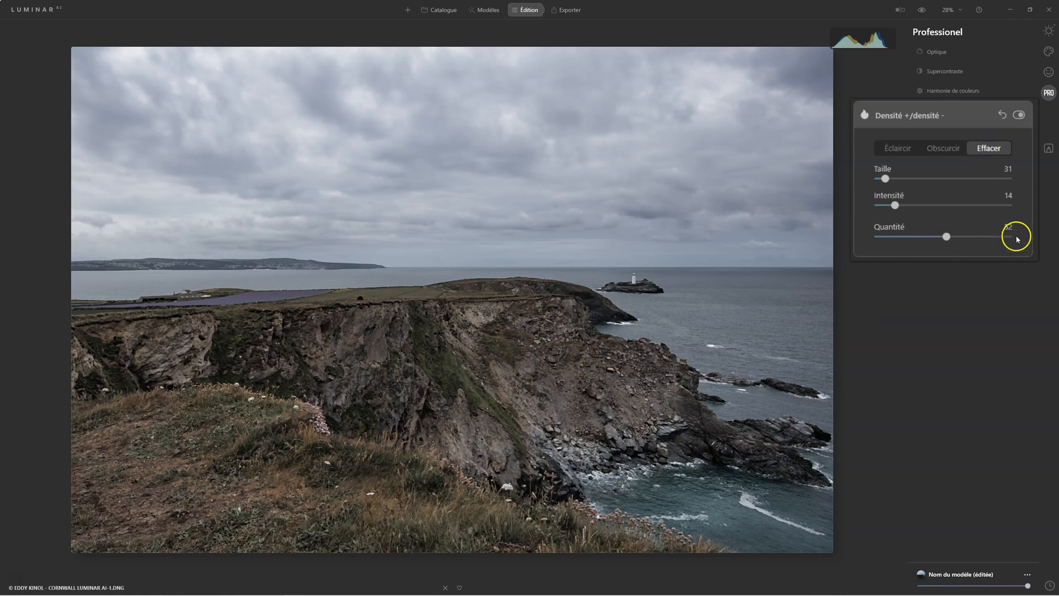
drag(946, 236, 1009, 237)
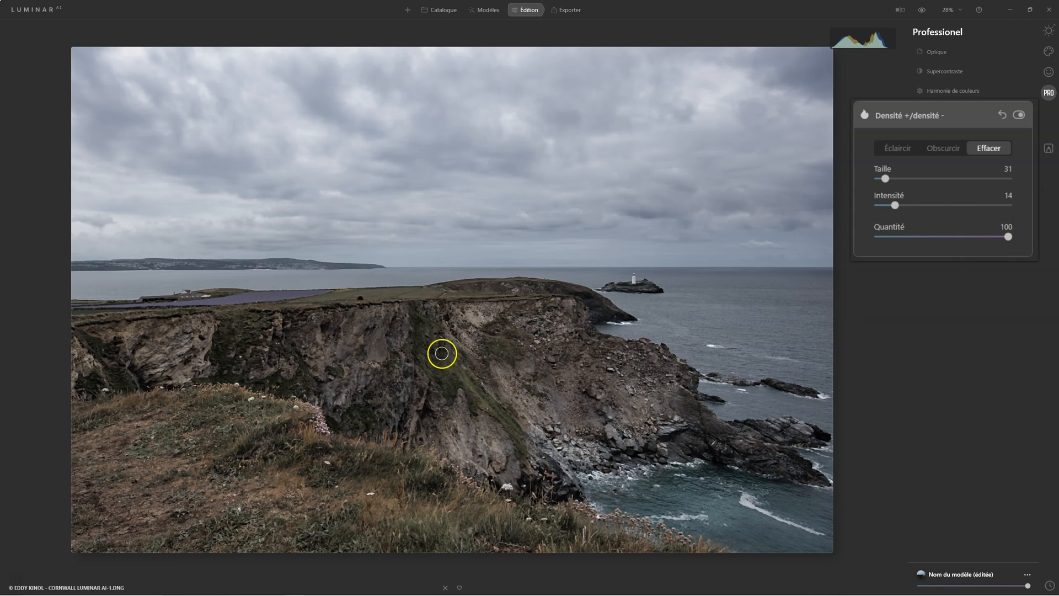
click(463, 393)
click(448, 389)
click(423, 343)
Lighten the rockfall and coastal rocks with the Éclaircir brush at Taille 31, and close Densité +/densité -.
click(896, 149)
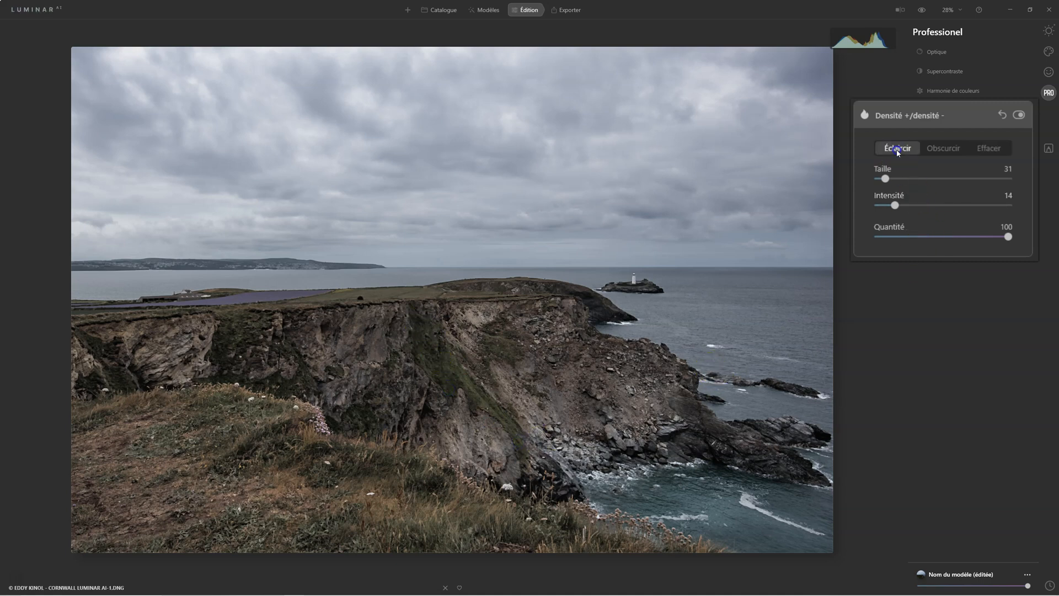
mouse_move(558, 341)
mouse_down()
mouse_move(497, 390)
mouse_move(444, 355)
mouse_move(498, 433)
mouse_move(573, 457)
mouse_move(842, 426)
mouse_up()
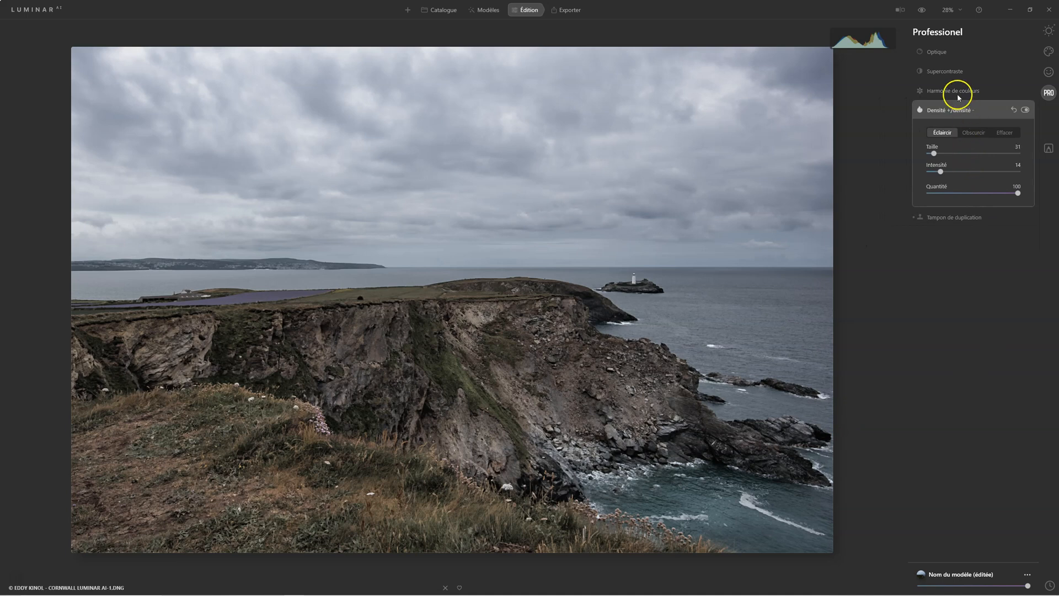
click(945, 111)
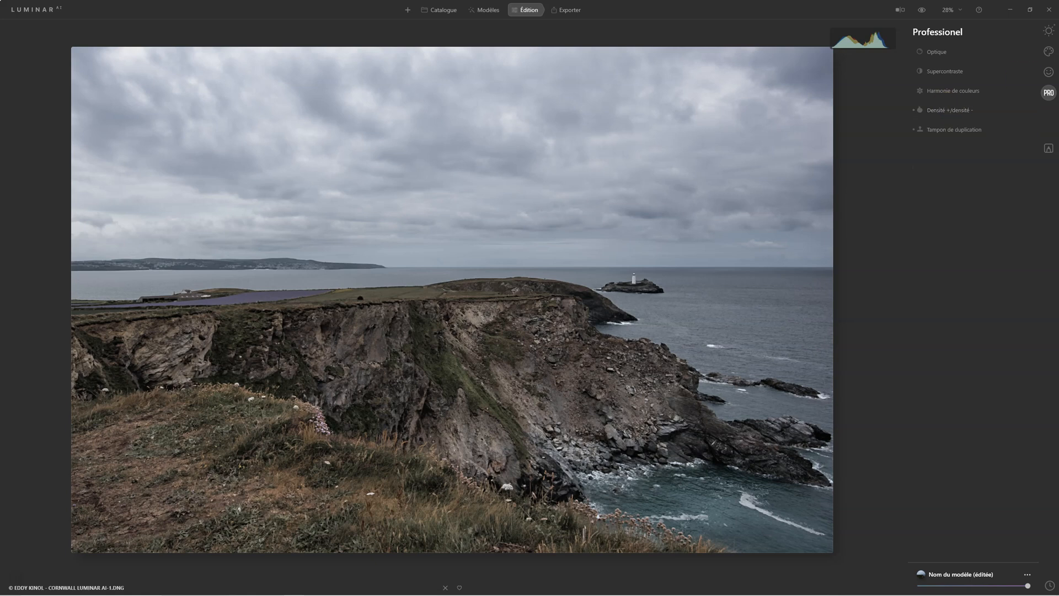
Add the creative Rayons du soleil effect with its sun centre in the sky above the headland and Quantité 39.
click(1048, 52)
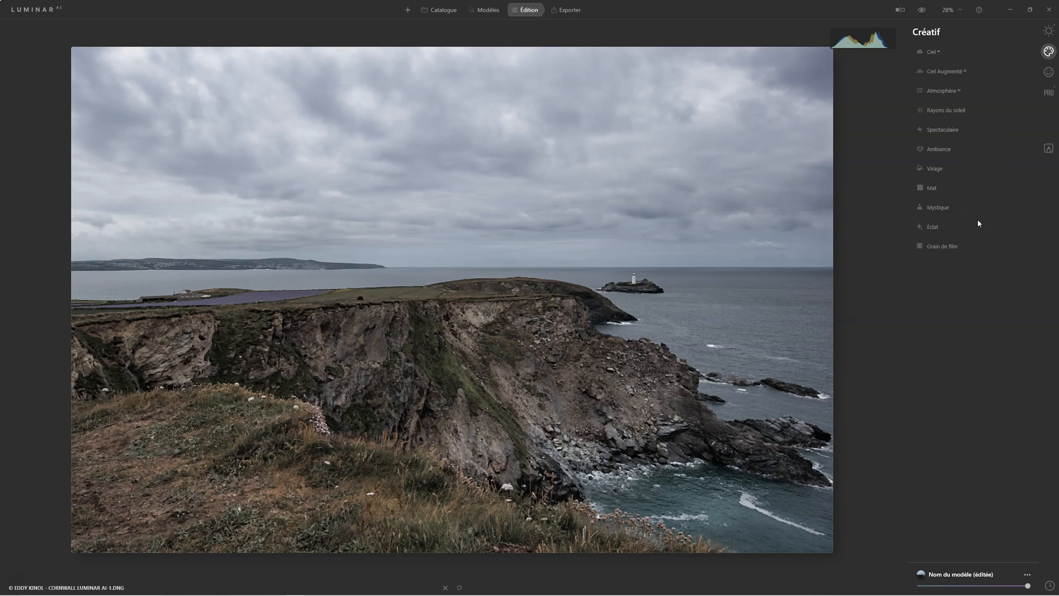
click(939, 109)
click(936, 147)
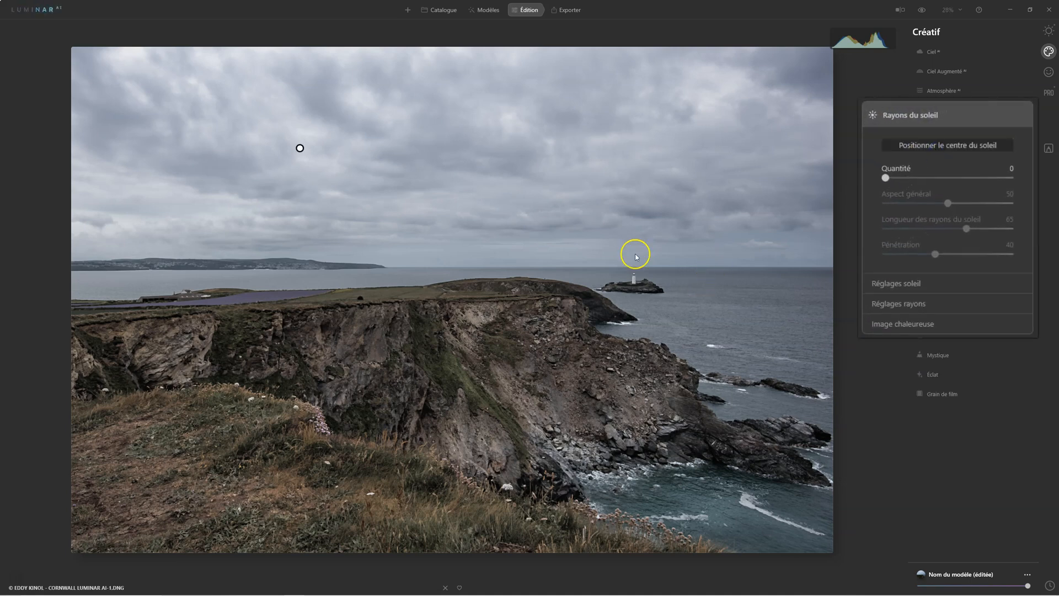
drag(302, 149, 491, 208)
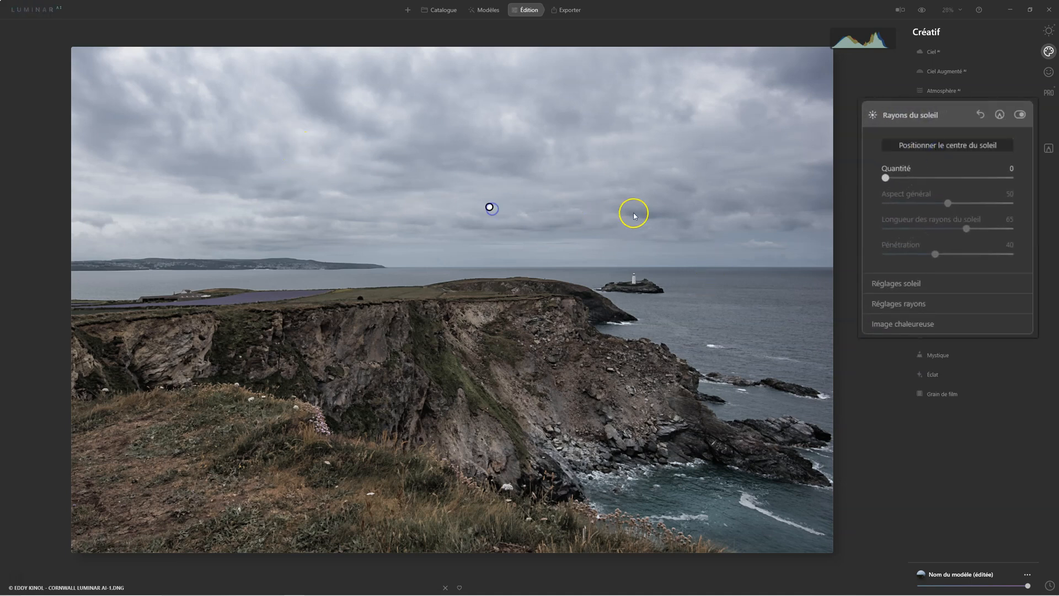
drag(936, 173, 932, 178)
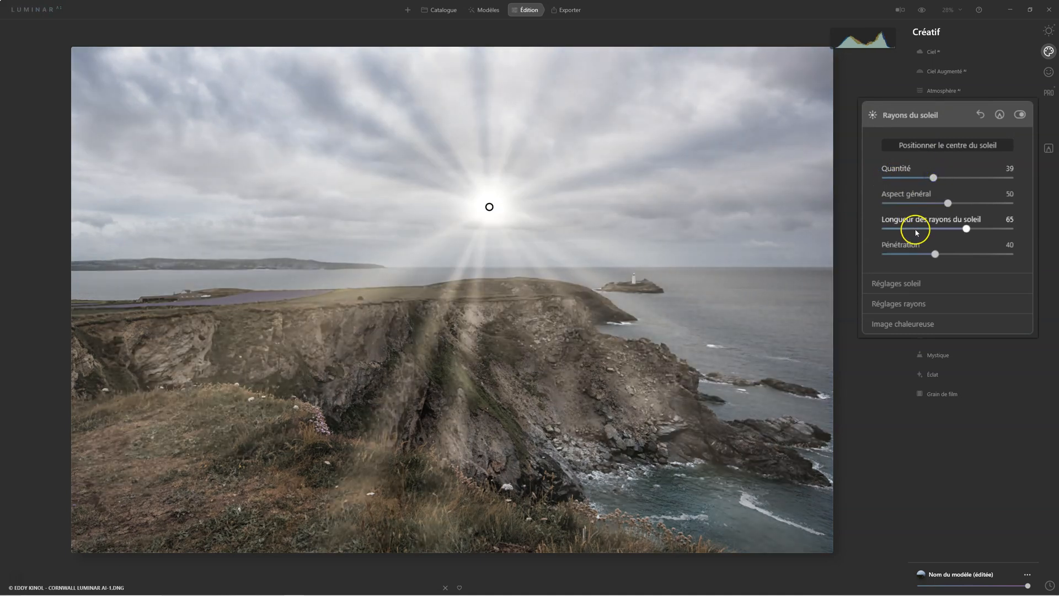
Set Sun Warmth and Chaleur des rayons du soleil to 0 under Image chaleureuse.
click(920, 300)
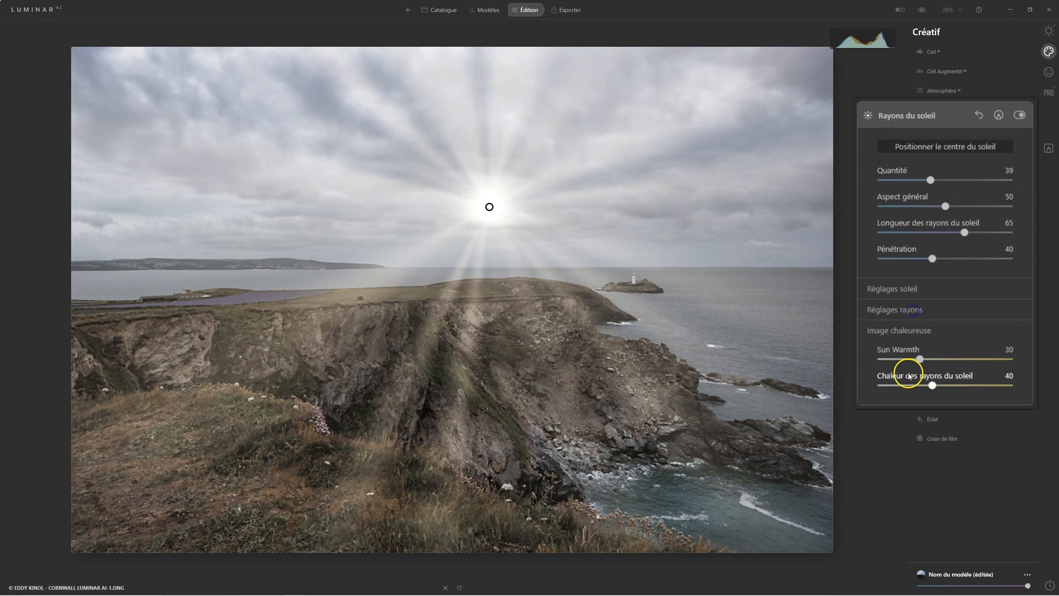
drag(918, 359, 880, 359)
drag(933, 385, 877, 388)
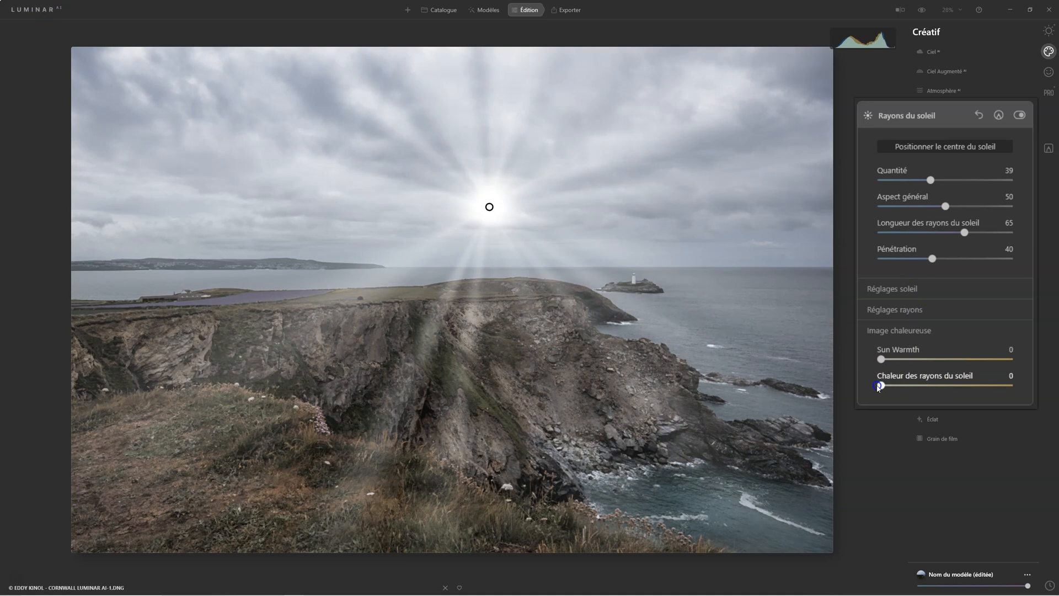
Move the sun centre onto the lighthouse and lower the sun rays' Quantité to 14.
mouse_move(490, 207)
mouse_down()
mouse_move(502, 280)
mouse_move(638, 284)
mouse_up()
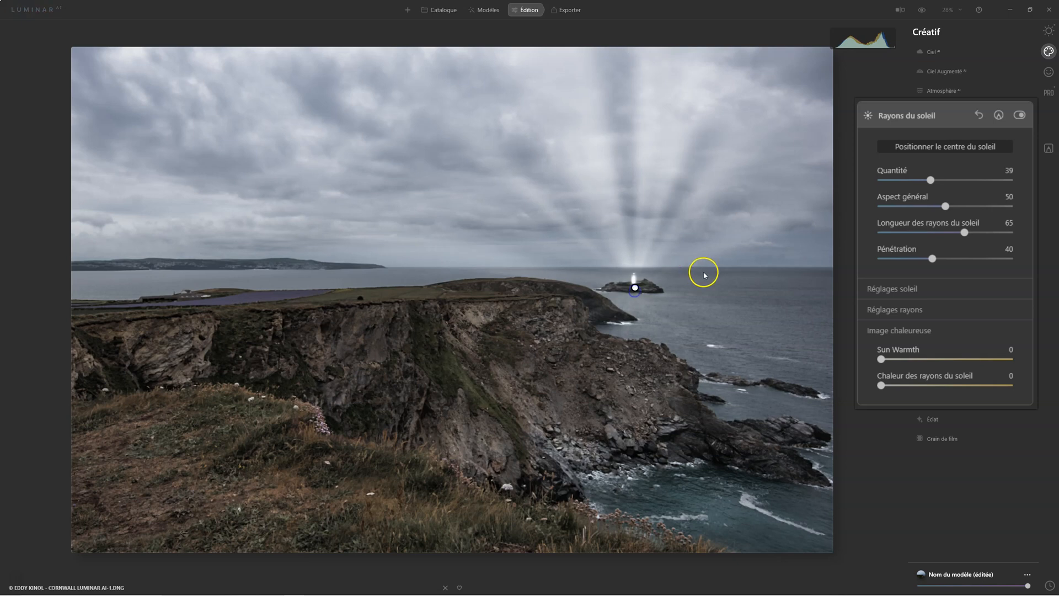
drag(931, 180, 916, 180)
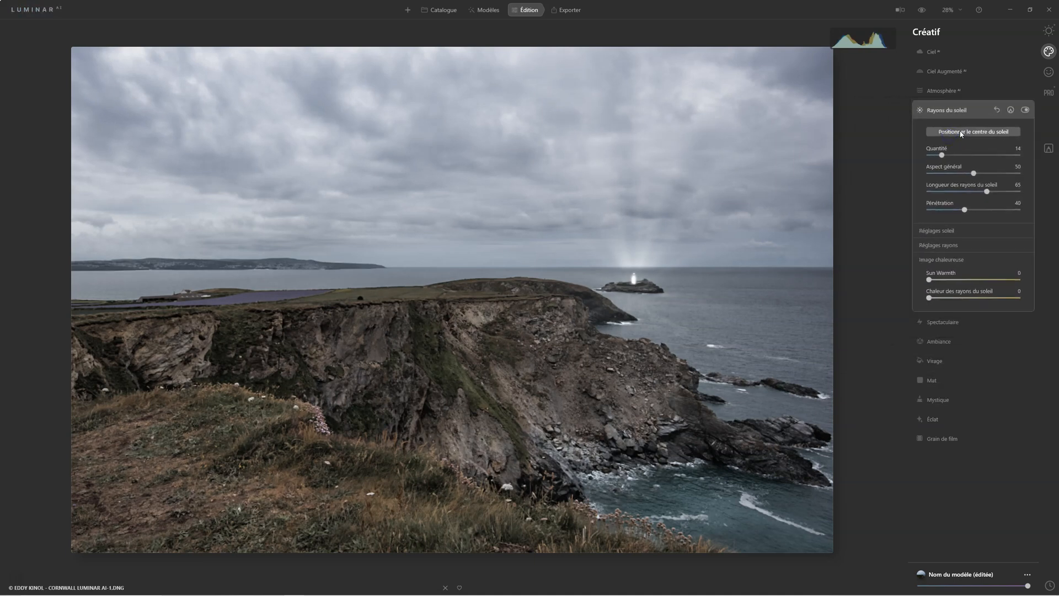
Erase the sun rays from the lighthouse, its islet and the nearby cliff with the eraser of a Masque peinture.
click(1010, 110)
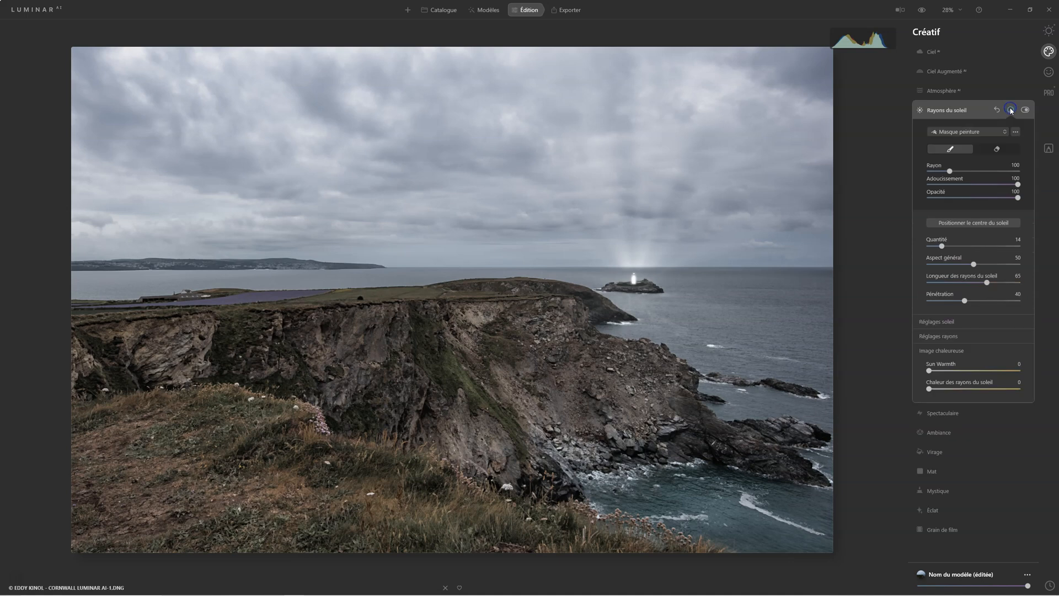
click(978, 173)
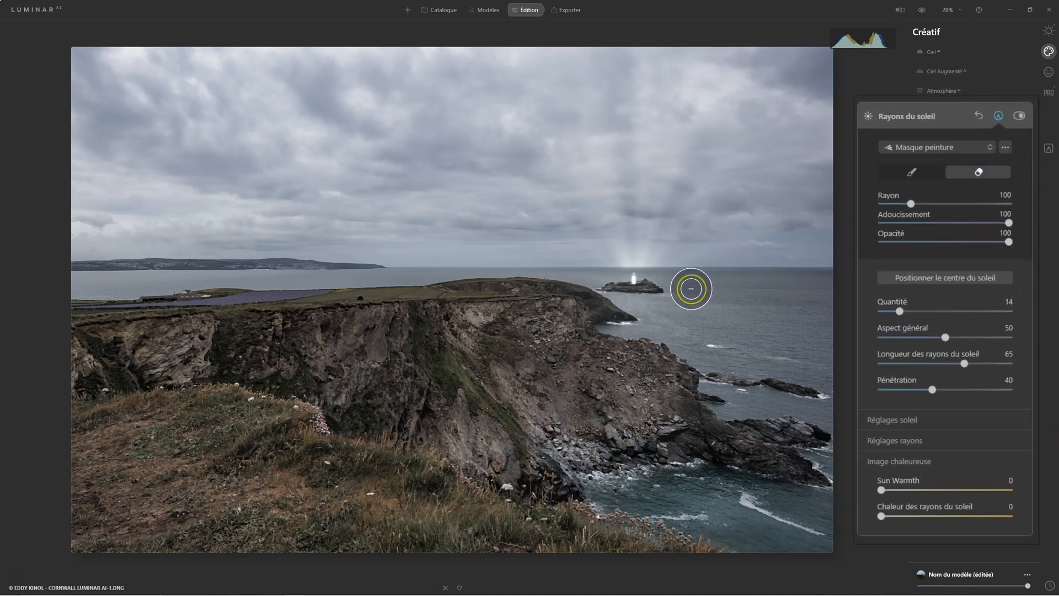
scroll(697, 291, up, 2)
scroll(697, 292, down, 5)
scroll(639, 300, down, 3)
mouse_move(632, 283)
mouse_down()
mouse_move(651, 285)
mouse_move(673, 312)
mouse_move(645, 293)
mouse_move(608, 294)
mouse_move(647, 297)
mouse_move(630, 310)
mouse_move(677, 335)
mouse_move(618, 336)
mouse_move(595, 321)
mouse_move(627, 326)
mouse_move(618, 318)
mouse_move(546, 305)
mouse_move(365, 335)
mouse_move(438, 362)
mouse_up()
Enlarge the mask eraser to Rayon 208 and erase the sun rays across the rest of the cliffs and sea.
key(bracketright)
key(bracketright)
key(bracketright)
key(bracketright)
key(bracketright)
key(bracketright)
key(bracketright)
key(bracketright)
key(bracketright)
key(bracketright)
key(bracketright)
key(bracketright)
key(bracketright)
key(bracketright)
key(bracketright)
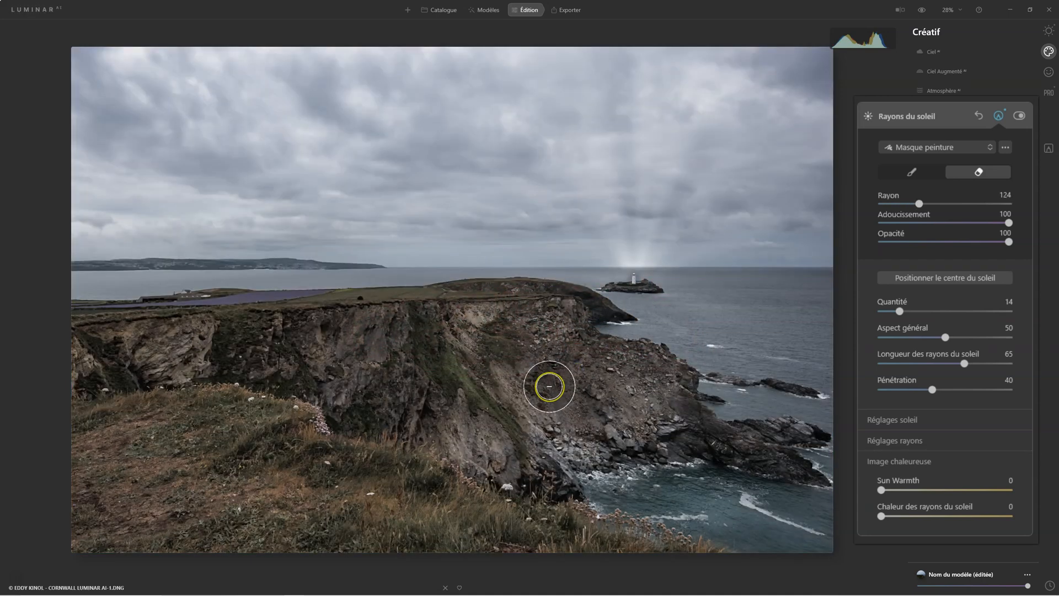
mouse_move(279, 335)
mouse_down()
mouse_move(651, 385)
mouse_move(507, 395)
mouse_move(610, 398)
mouse_move(714, 424)
mouse_move(615, 521)
mouse_move(337, 549)
mouse_move(148, 506)
mouse_move(332, 452)
mouse_move(170, 425)
mouse_move(46, 494)
mouse_move(109, 390)
mouse_move(226, 302)
mouse_move(119, 319)
mouse_move(83, 376)
mouse_move(125, 267)
mouse_move(42, 168)
mouse_move(72, 109)
mouse_move(165, 77)
mouse_move(133, 37)
mouse_move(174, 156)
mouse_move(273, 246)
mouse_move(184, 37)
mouse_move(309, 112)
mouse_move(363, 201)
mouse_move(355, 252)
mouse_move(447, 257)
mouse_move(276, 157)
mouse_move(355, 197)
mouse_move(434, 313)
mouse_move(463, 150)
mouse_move(443, 58)
mouse_move(518, 150)
mouse_move(510, 273)
mouse_move(513, 70)
mouse_move(790, 67)
mouse_move(813, 151)
mouse_move(800, 318)
mouse_move(755, 544)
mouse_move(787, 475)
mouse_move(807, 240)
mouse_move(792, 530)
mouse_move(773, 561)
mouse_move(749, 180)
mouse_move(760, 45)
mouse_move(749, 327)
mouse_move(757, 251)
mouse_move(703, 334)
mouse_move(764, 233)
mouse_move(757, 108)
mouse_move(610, 74)
mouse_move(395, 65)
mouse_move(491, 66)
mouse_move(214, 230)
mouse_move(313, 279)
mouse_up()
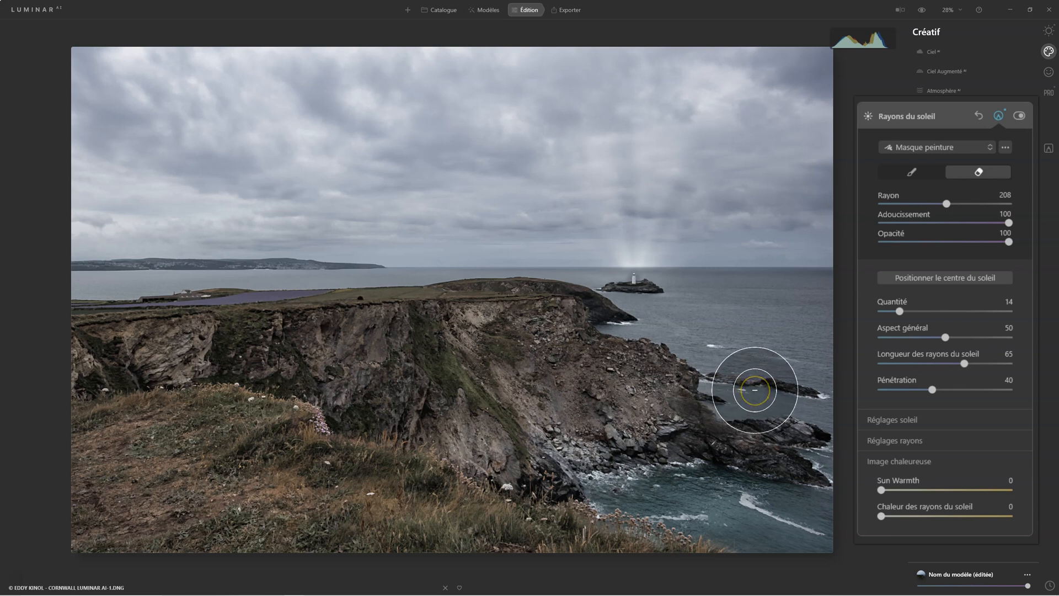
Compare the photo with and without the Rayons du soleil effect.
click(1020, 118)
click(1021, 117)
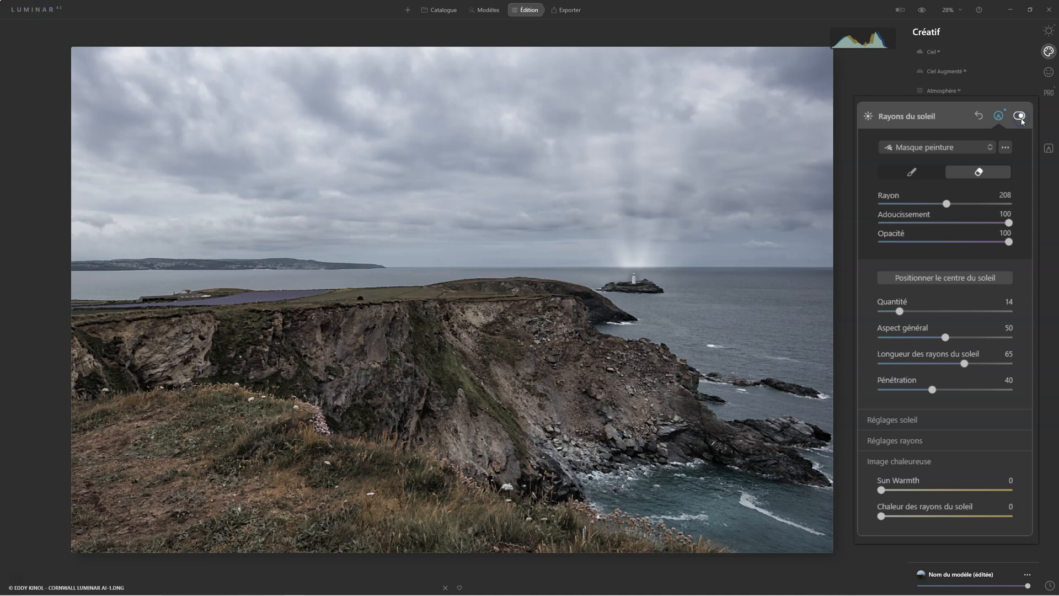
click(1021, 118)
click(1025, 112)
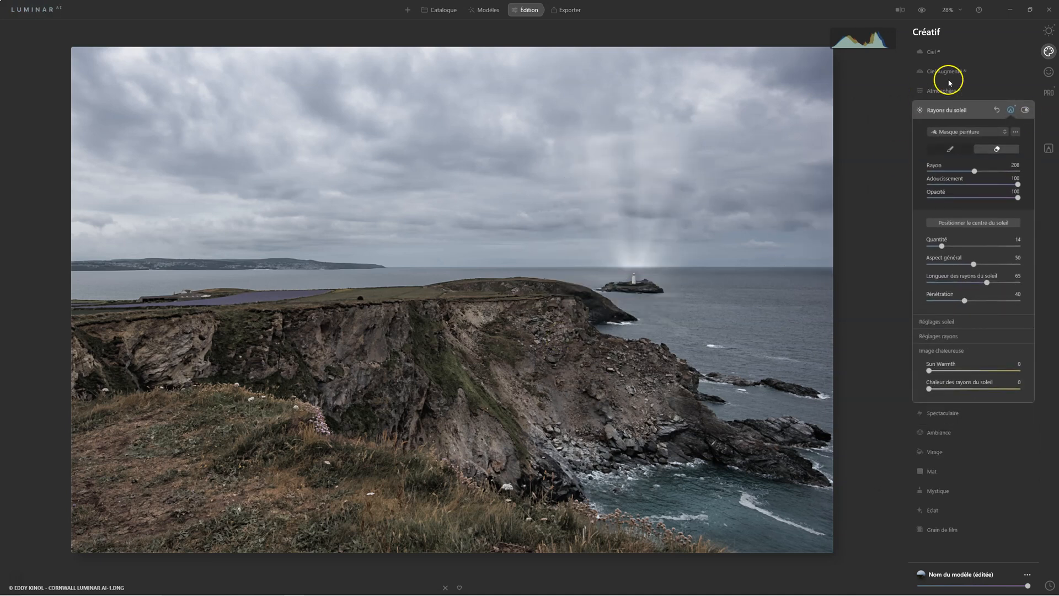
click(1023, 110)
Reset the Rayons du soleil effect and return to the basic tools.
click(998, 110)
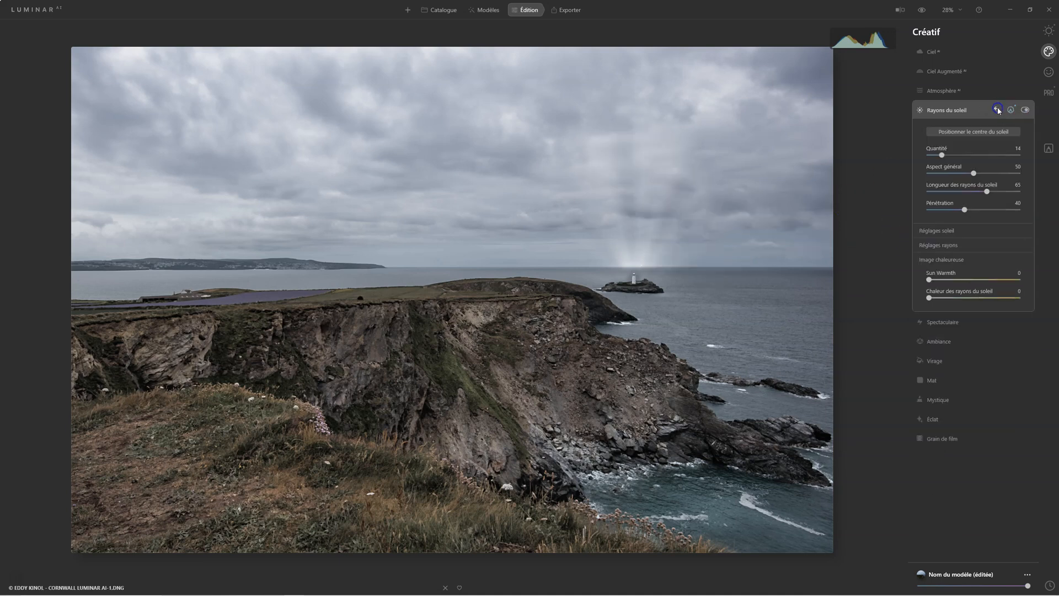
click(954, 160)
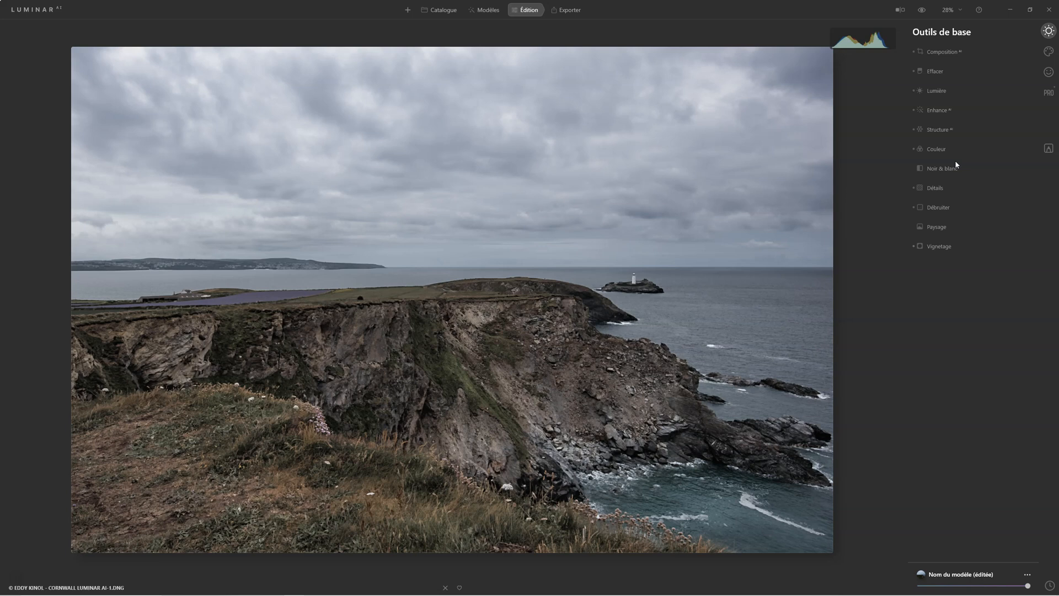
click(1048, 148)
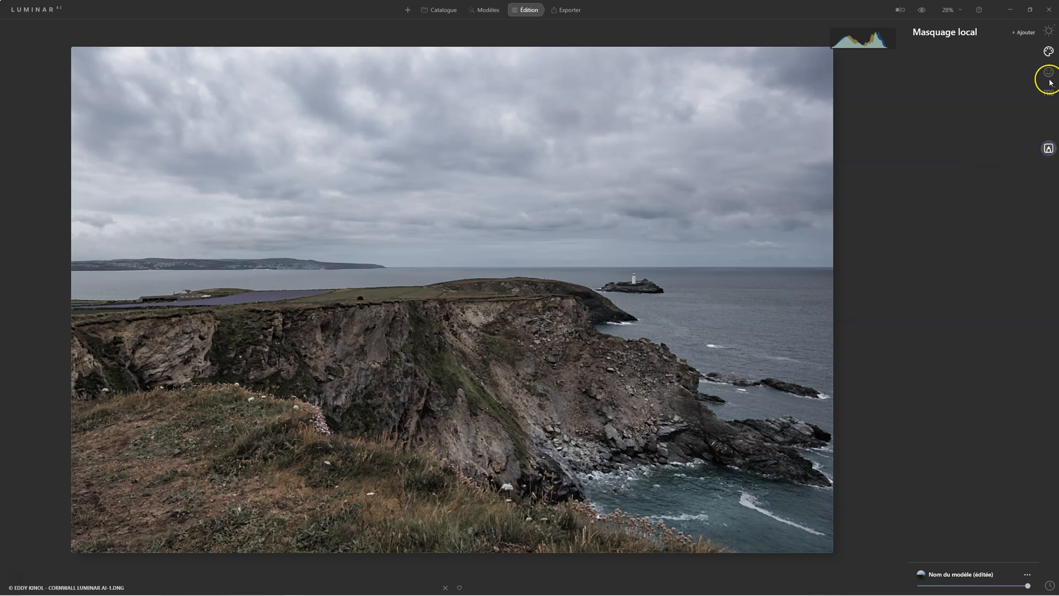
click(1016, 32)
click(1032, 29)
click(1049, 31)
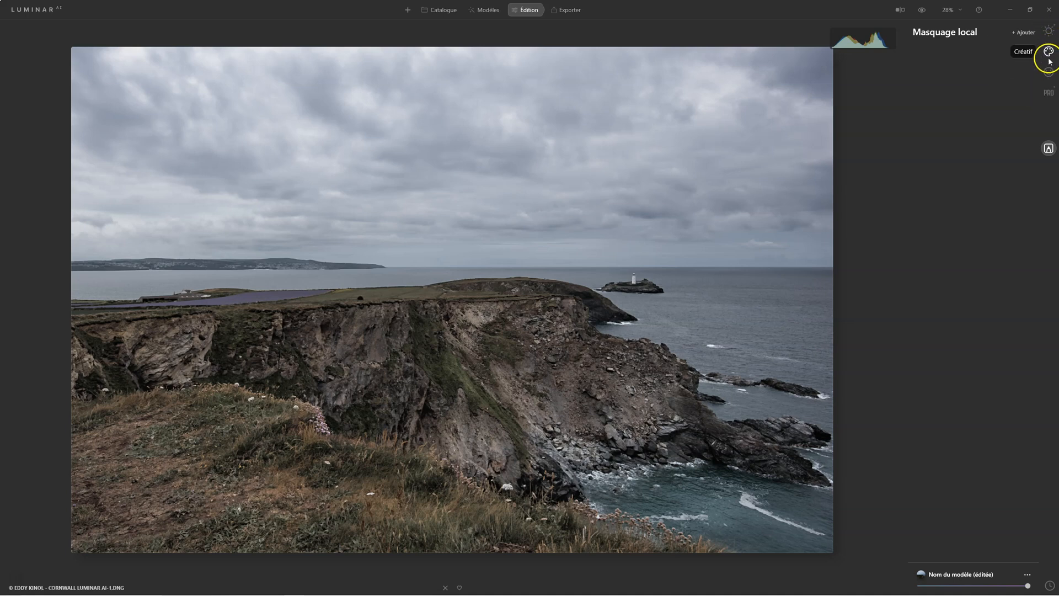
click(1050, 94)
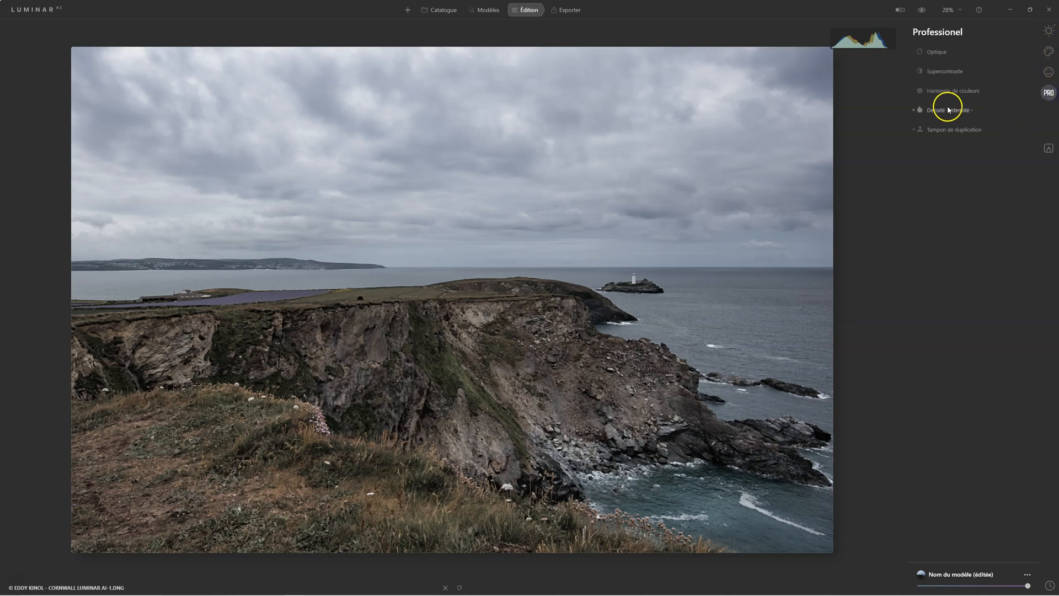
click(1050, 32)
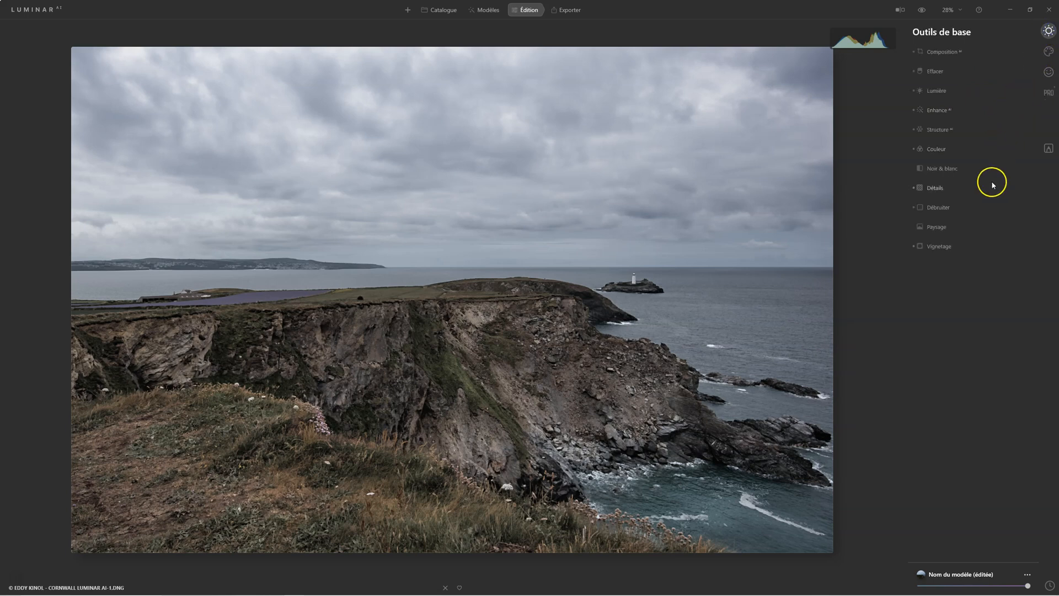
Examine the mask types offered for the Couleur adjustment, including Masque peinture, and collapse the adjustment.
click(938, 147)
click(1011, 149)
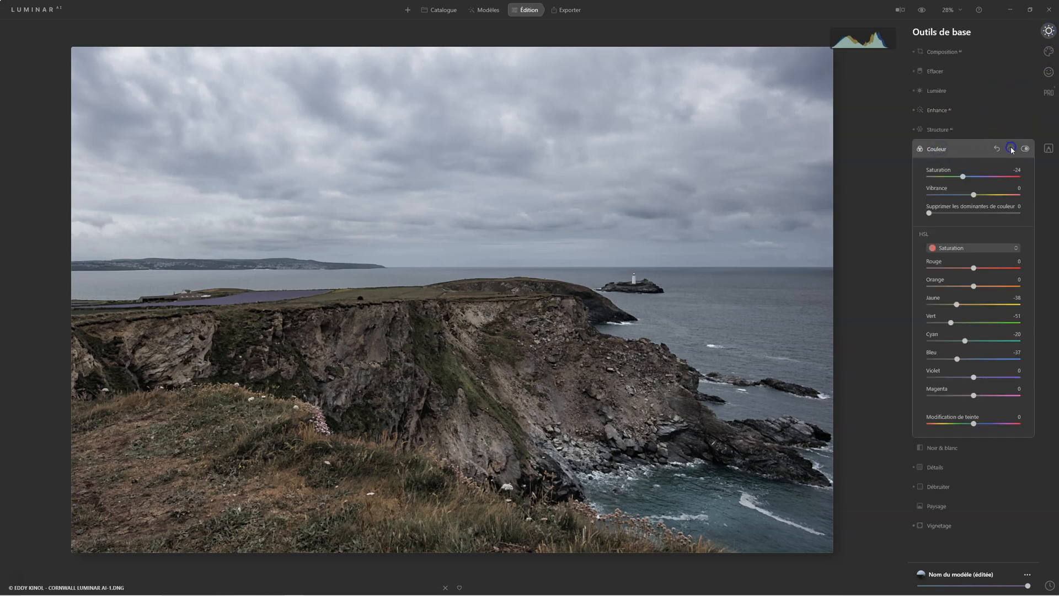
click(946, 168)
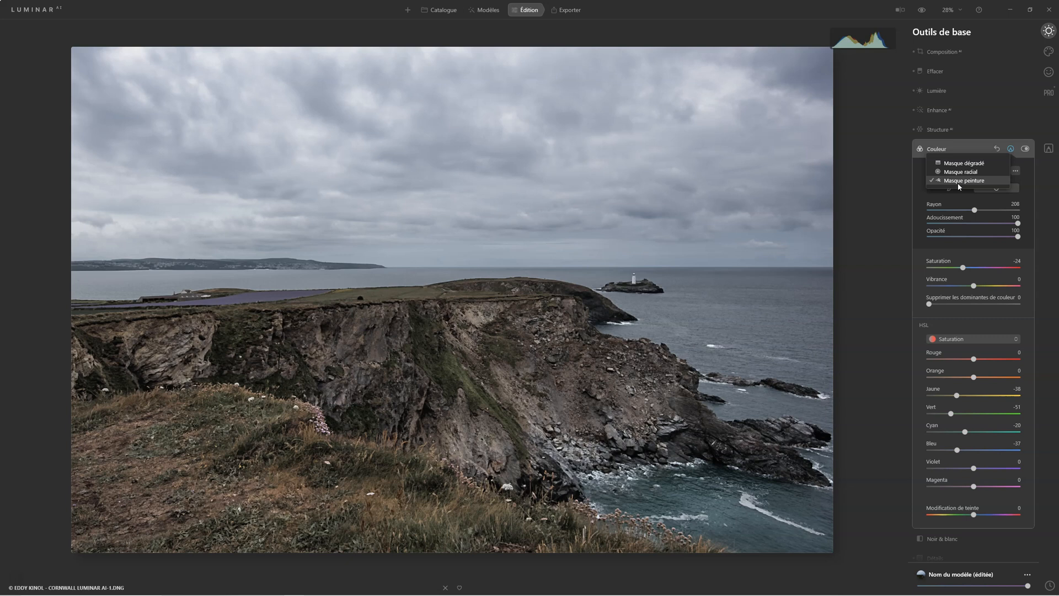
click(931, 148)
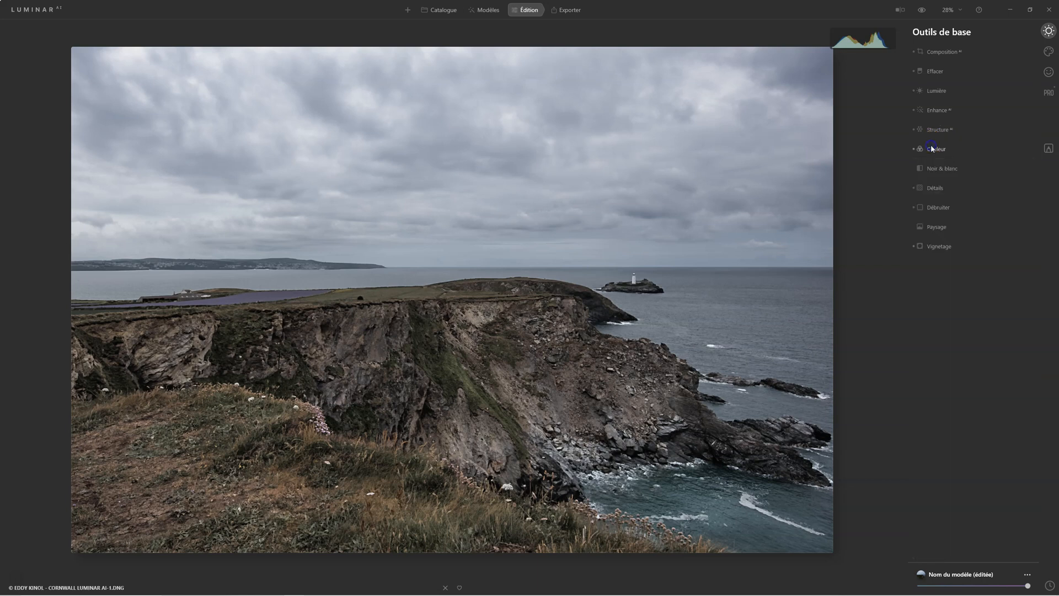
click(561, 393)
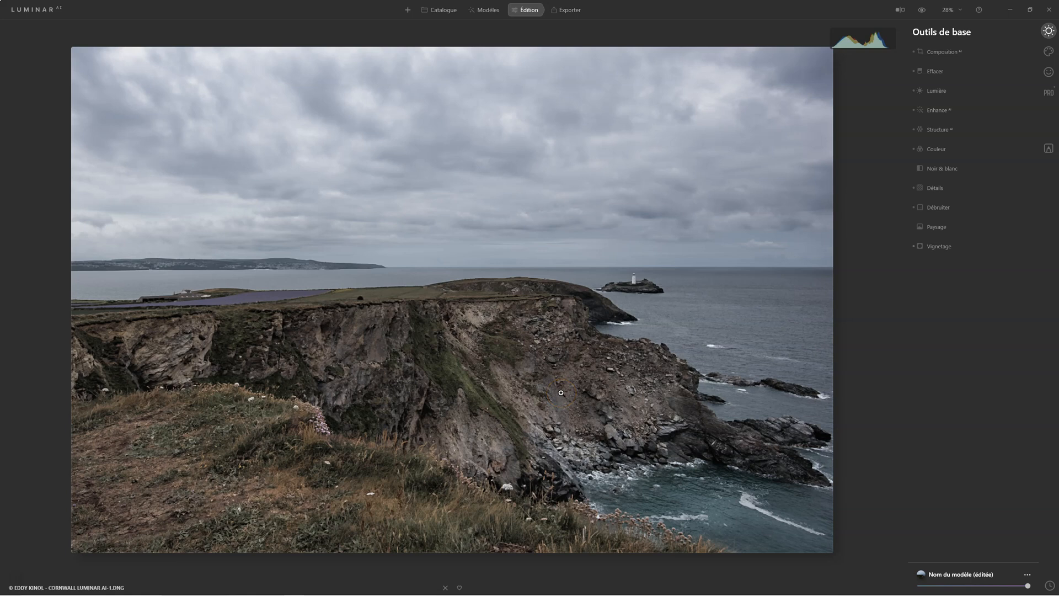